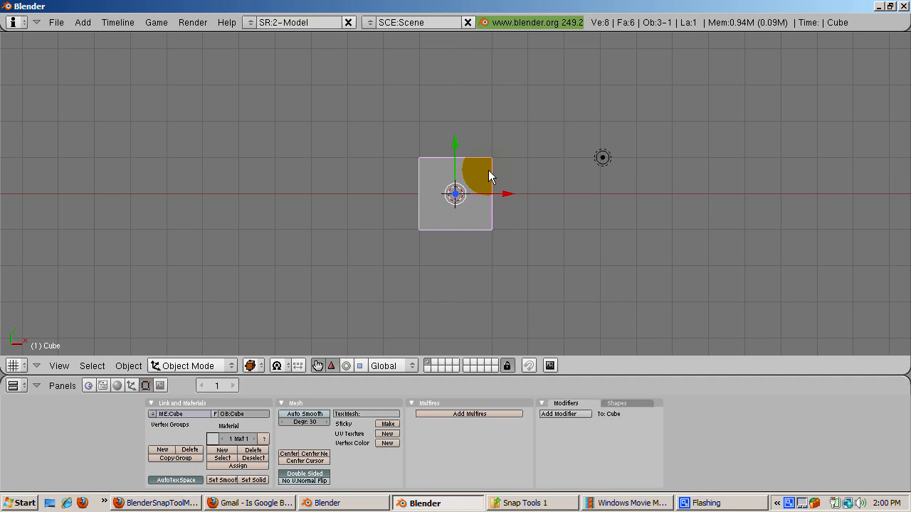
Add a plane mesh at the cube's centre from the front view and display the scene in wireframe
key(KP_1)
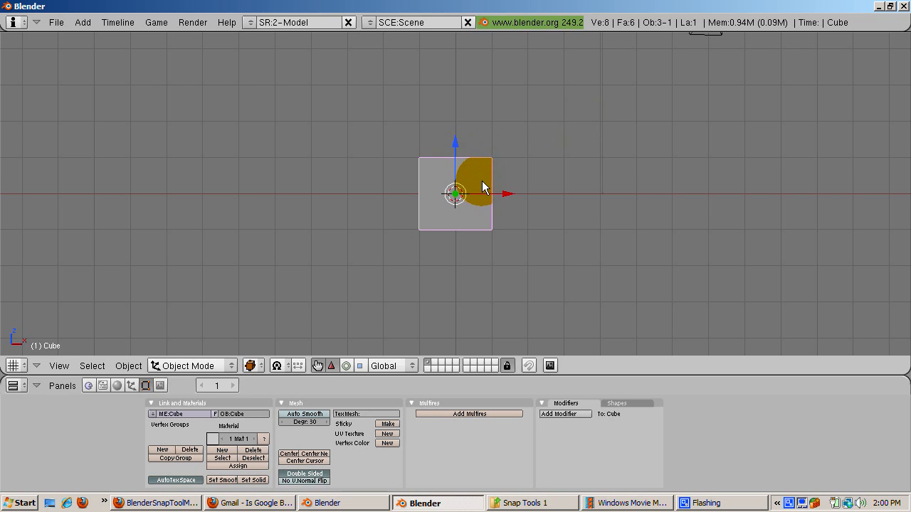
key(space)
mouse_move(550, 178)
click(621, 178)
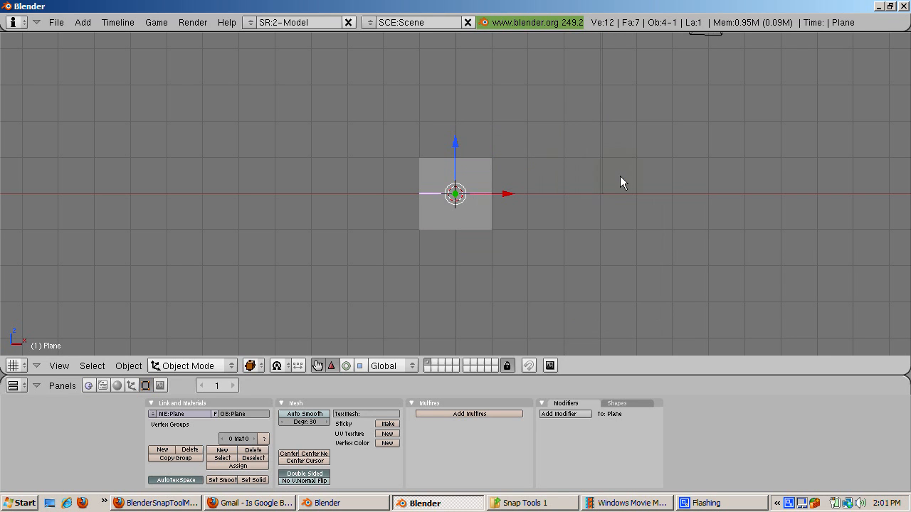
key(Tab)
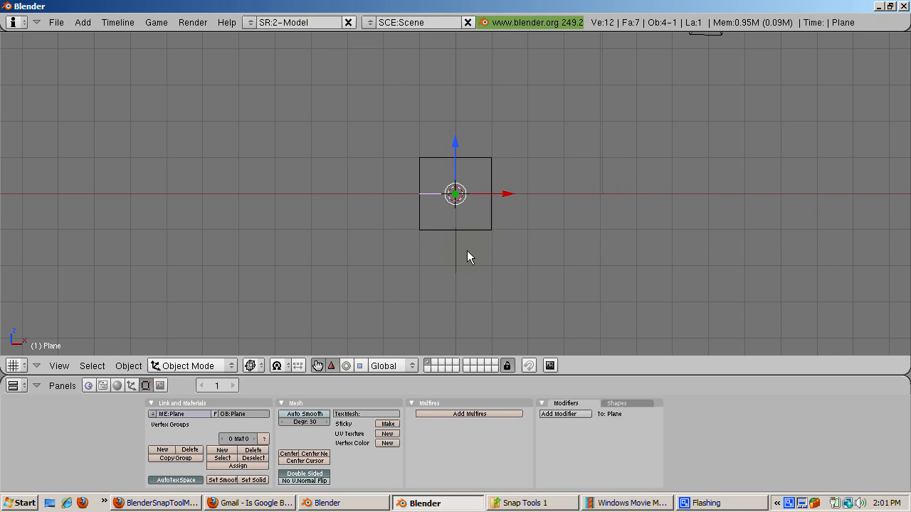
Scale the cube by 3 along the global Z axis
right_click(479, 228)
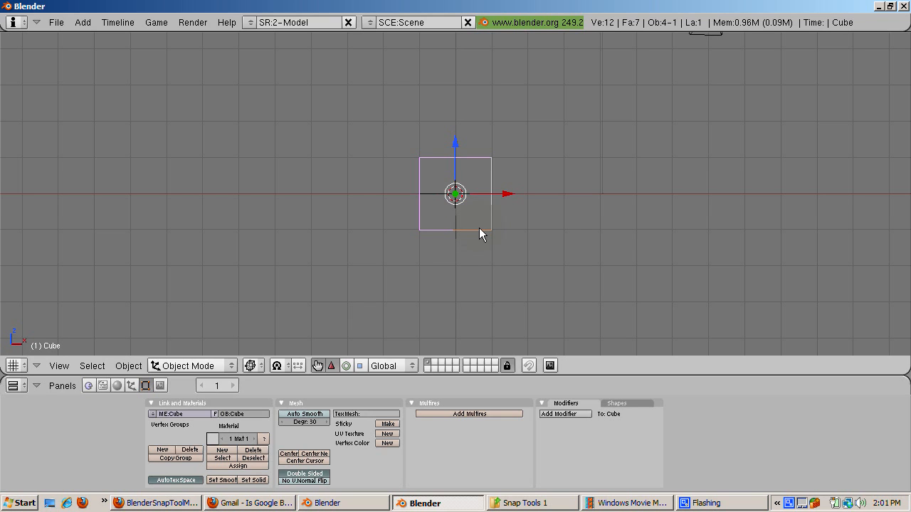
key(s)
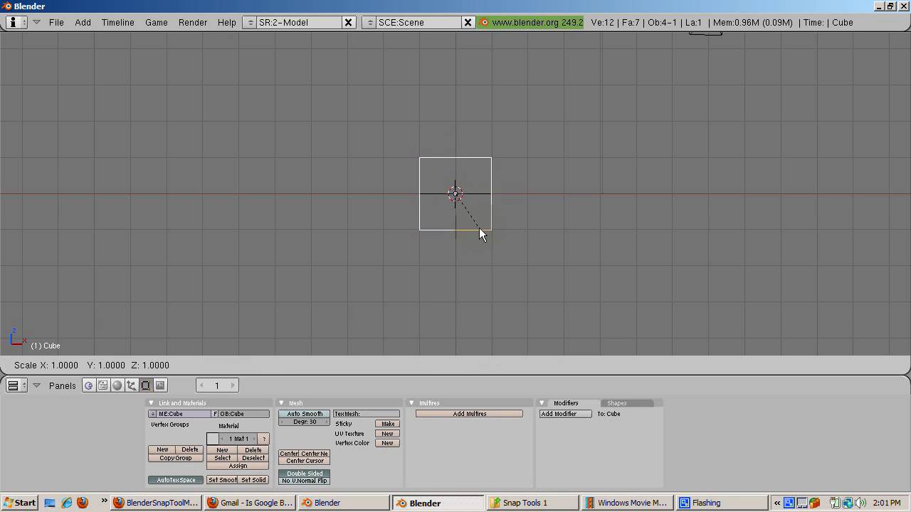
key(z)
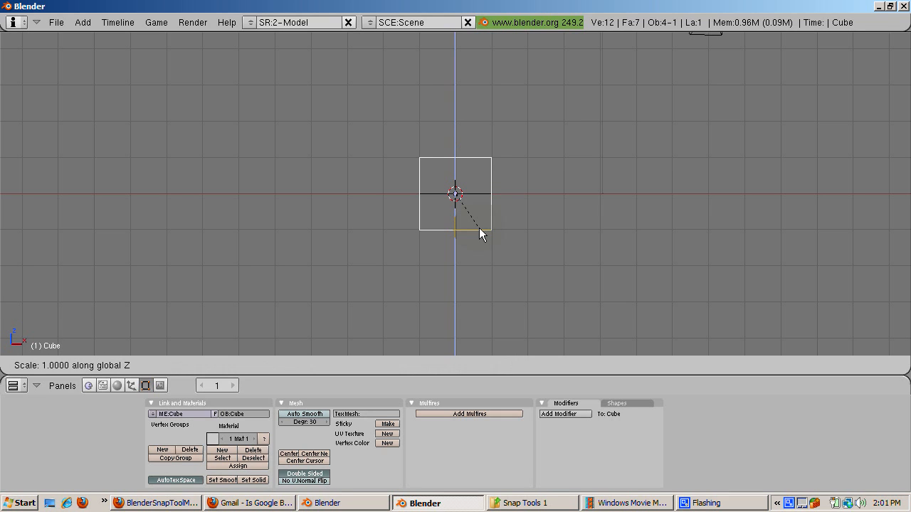
text(3)
key(Return)
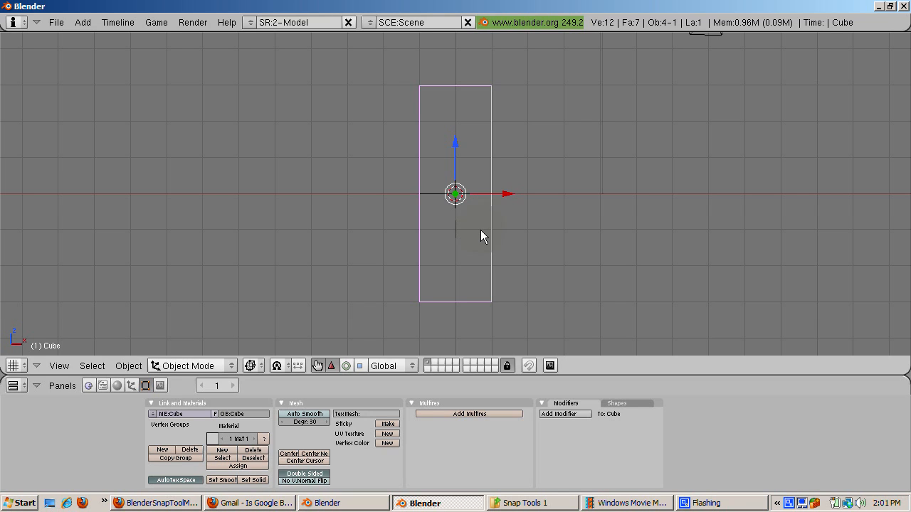
Scale the plane by 5 on all axes
right_click(433, 189)
text(s5)
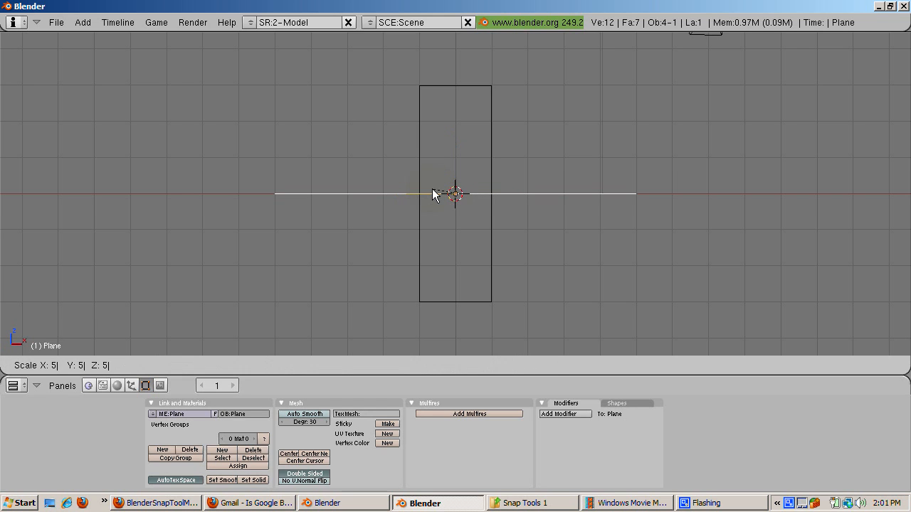
key(Return)
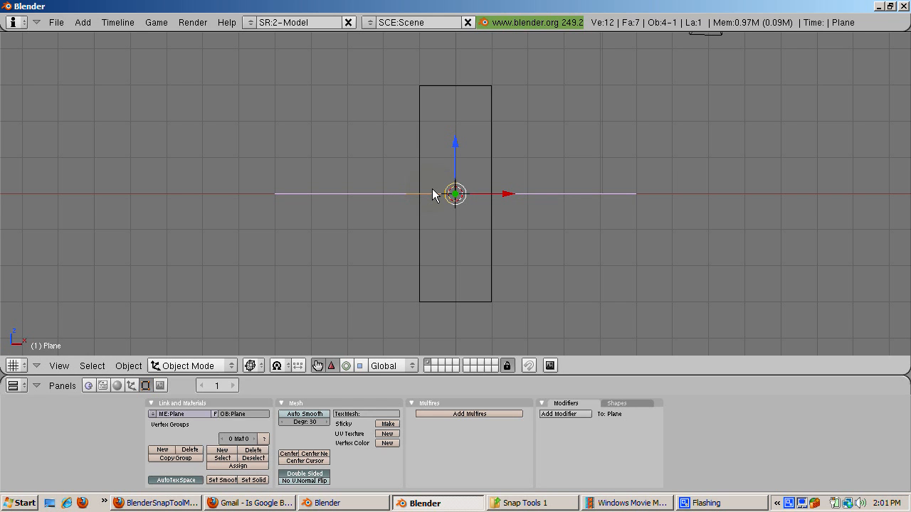
Place the 3D cursor at several spots around the cube and plane in an angled view
scroll(432, 188, down, 2)
scroll(432, 189, down, 3)
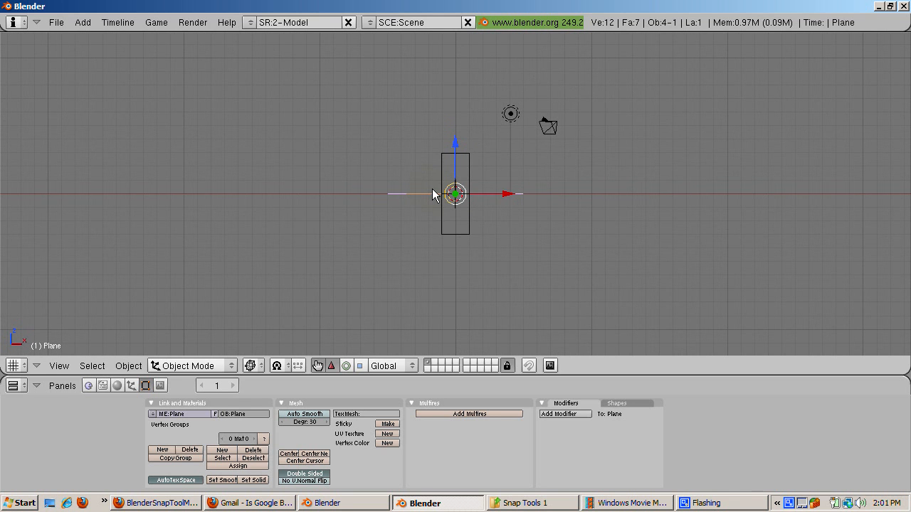
middle_drag(432, 195, 444, 215)
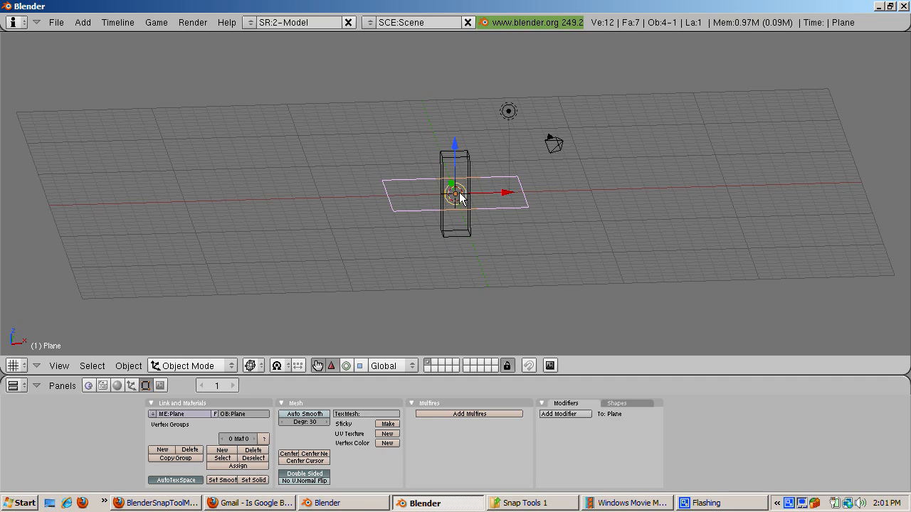
click(310, 217)
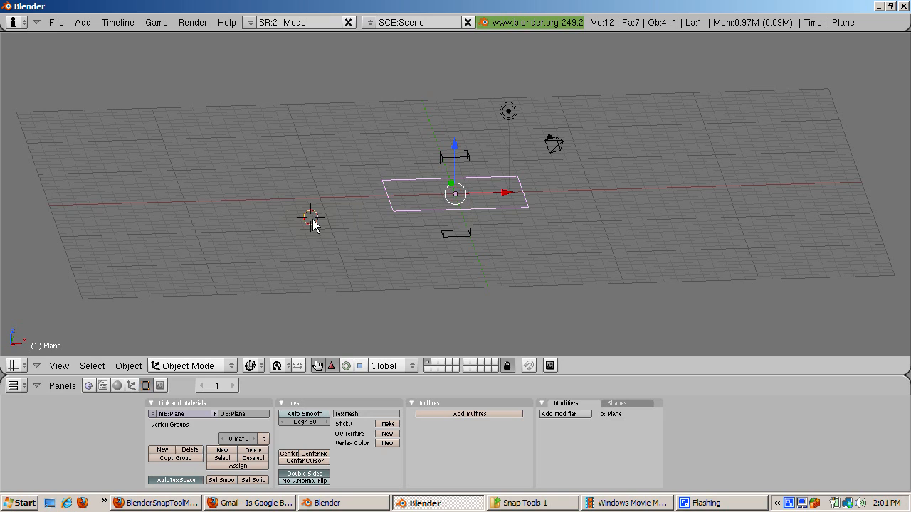
click(361, 138)
click(444, 117)
click(563, 186)
click(519, 245)
click(293, 244)
click(322, 164)
click(324, 231)
Show the View Properties, place the 3D cursor at several spots to check its coordinates, and move the panel clear of the objects
click(59, 366)
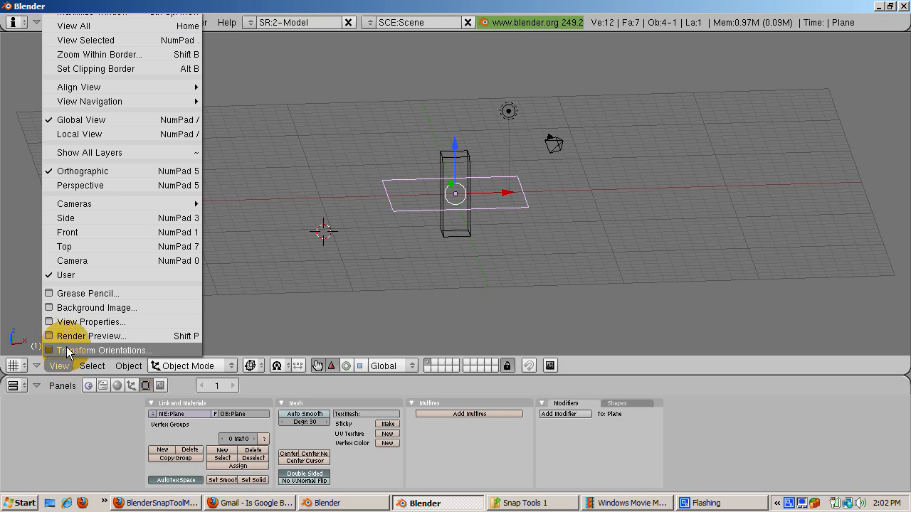
click(68, 321)
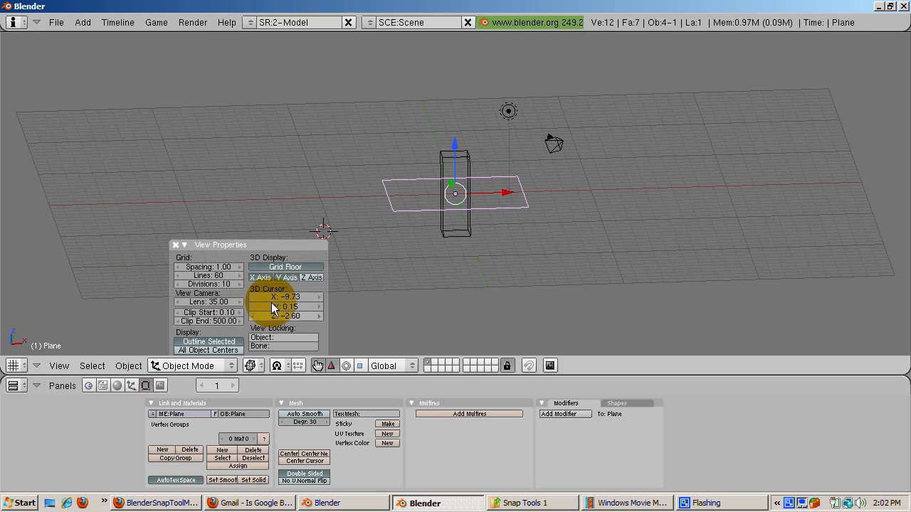
click(311, 180)
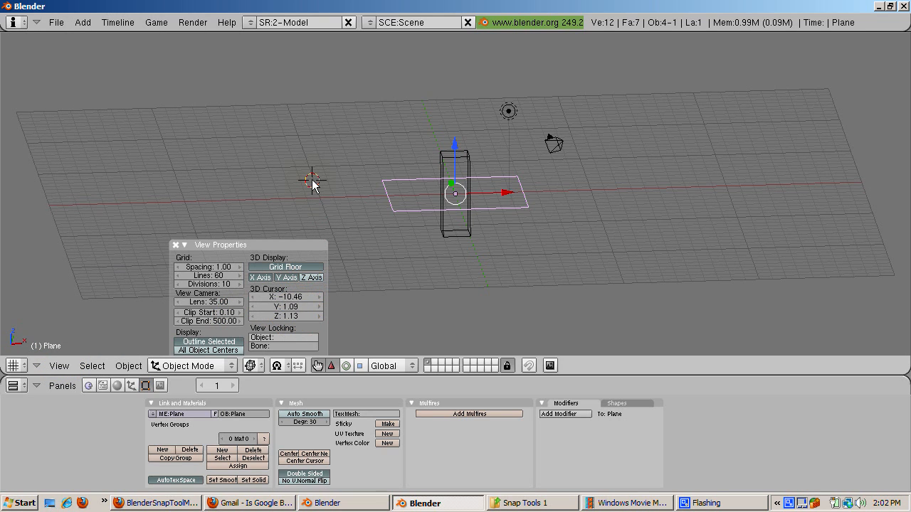
click(367, 136)
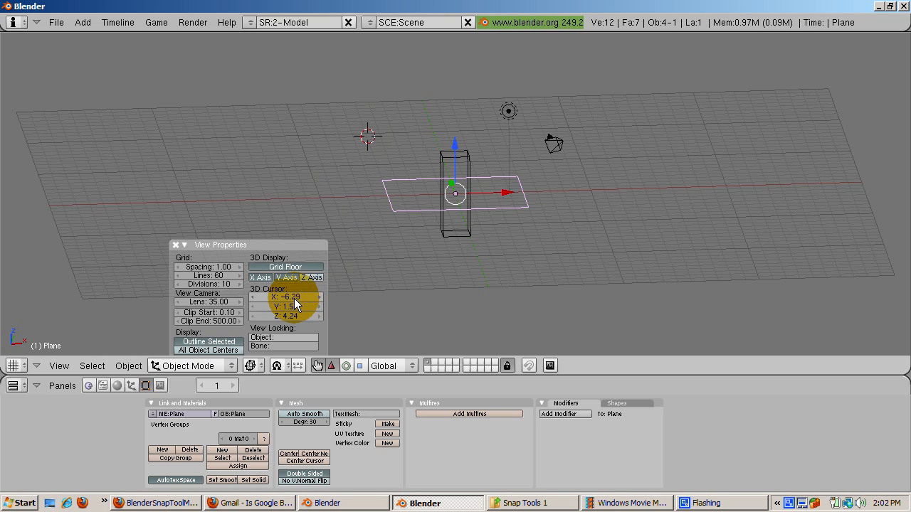
click(355, 225)
click(331, 198)
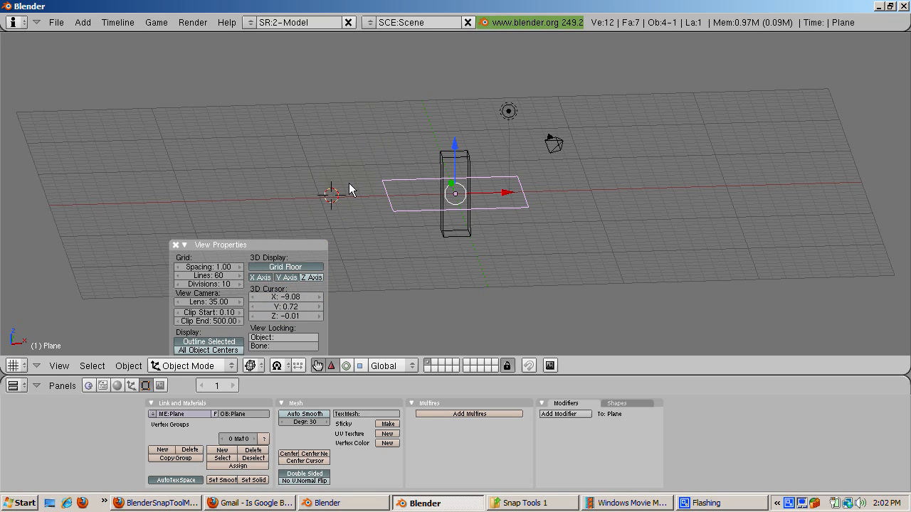
click(415, 152)
click(394, 282)
drag(235, 249, 145, 210)
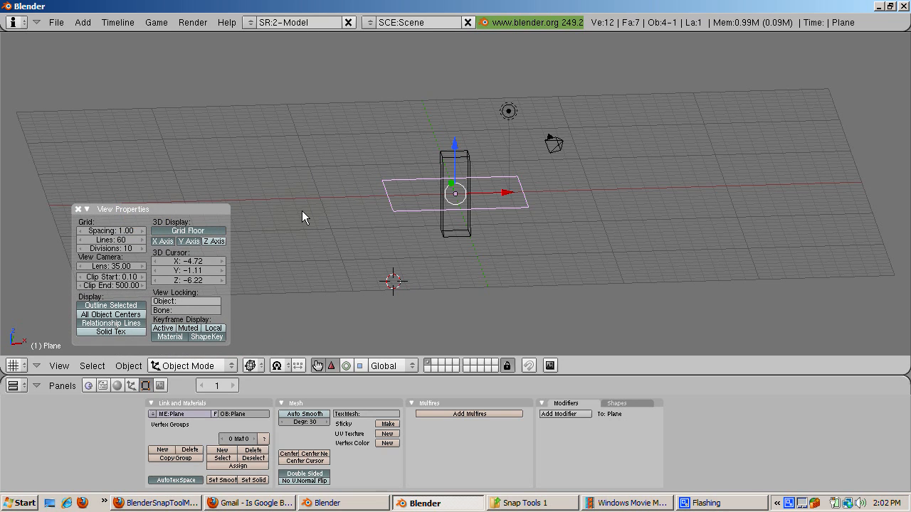
Show the cube's Transform Properties and position that panel just above the View Properties
right_click(467, 164)
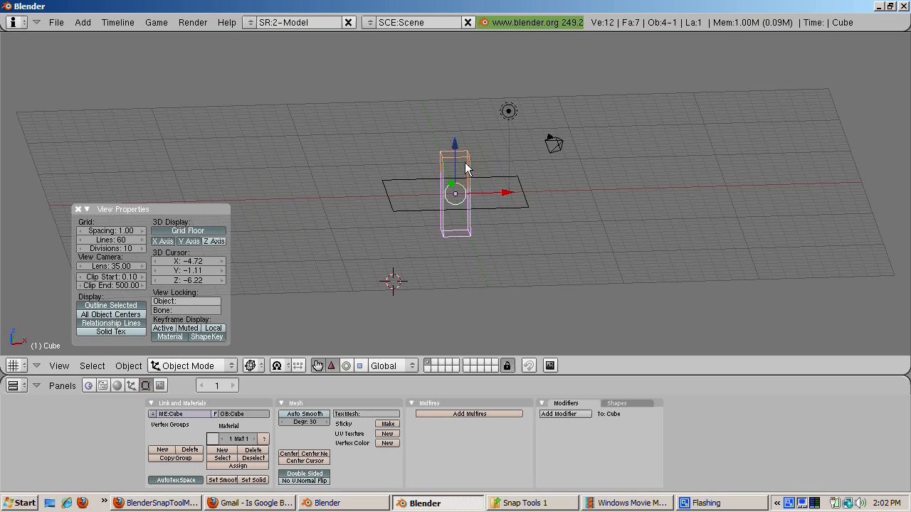
click(147, 76)
key(n)
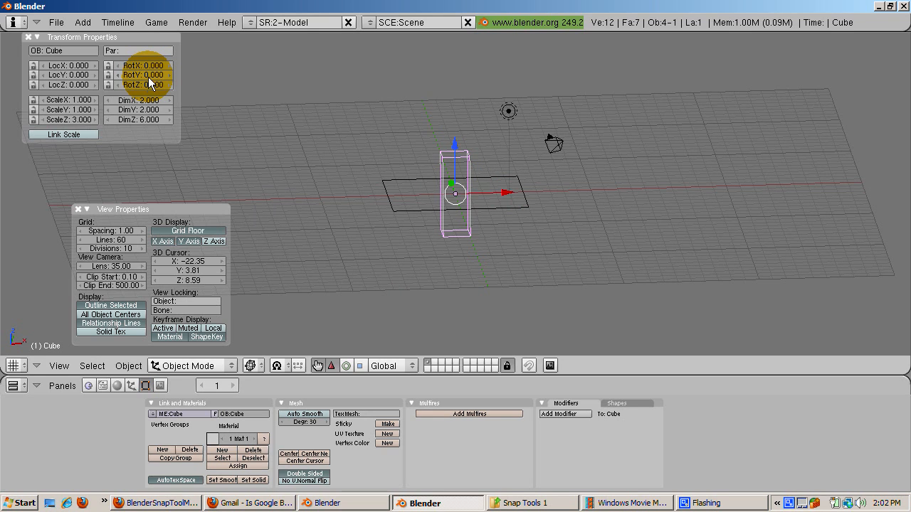
drag(119, 38, 181, 75)
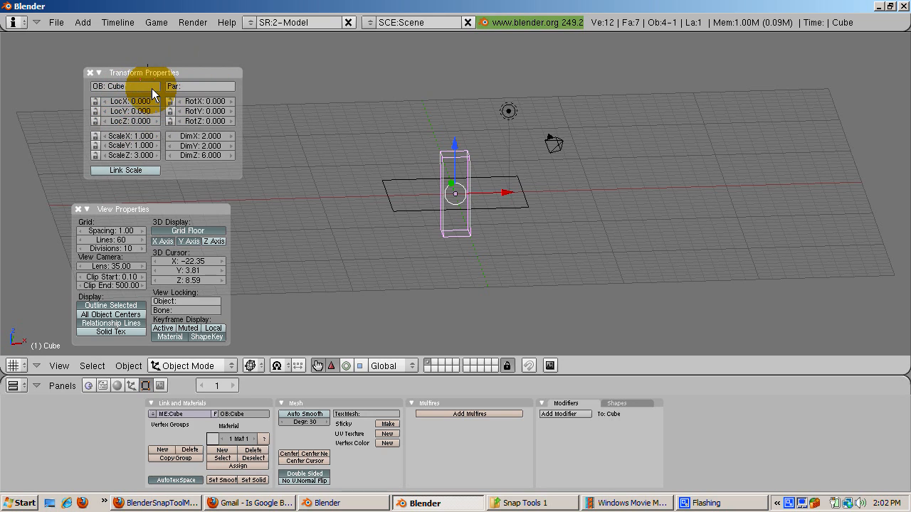
Compare the location, scale and dimensions of the plane and the cube in the Transform Properties
right_click(497, 205)
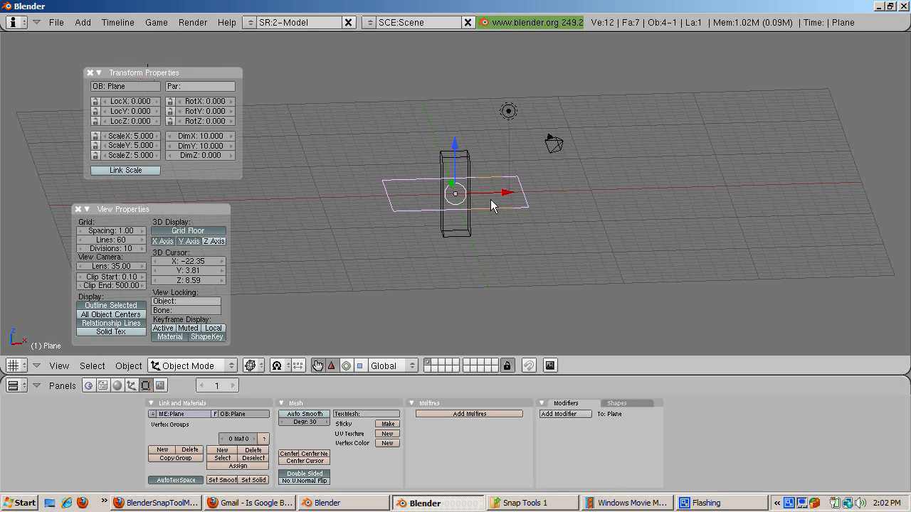
right_click(467, 170)
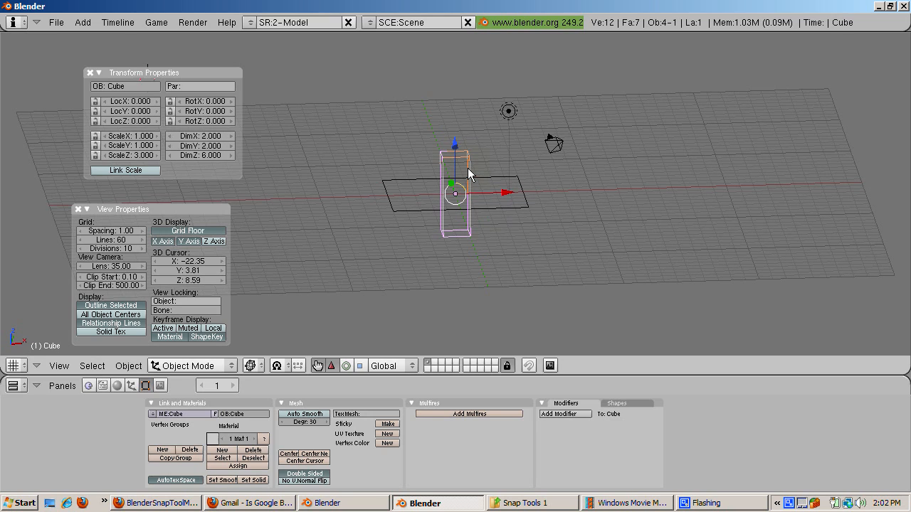
right_click(501, 201)
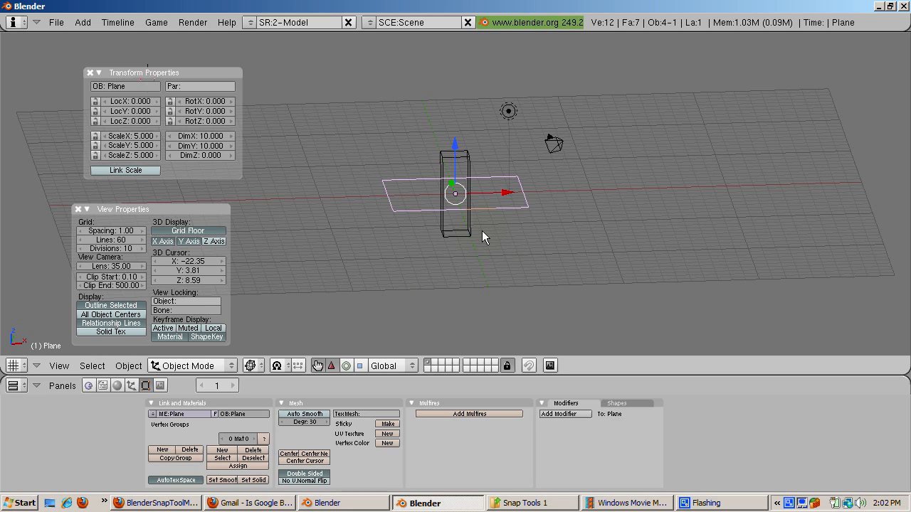
Snap the 3D cursor to the cube's lower back corner vertex on the negative X side in Edit Mode
right_click(465, 225)
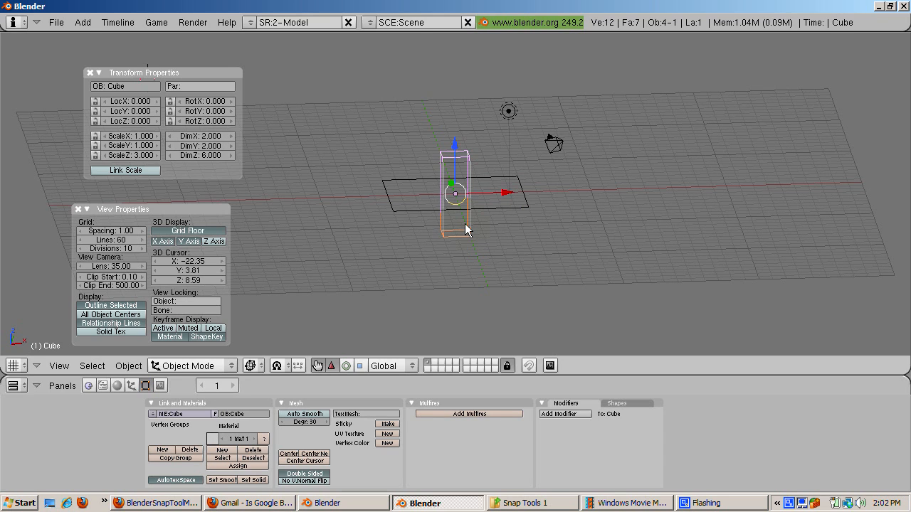
key(Tab)
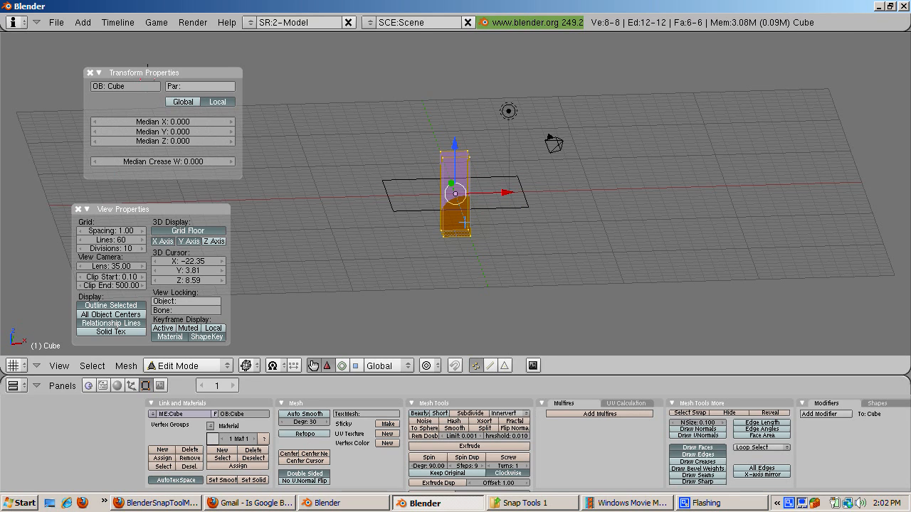
key(a)
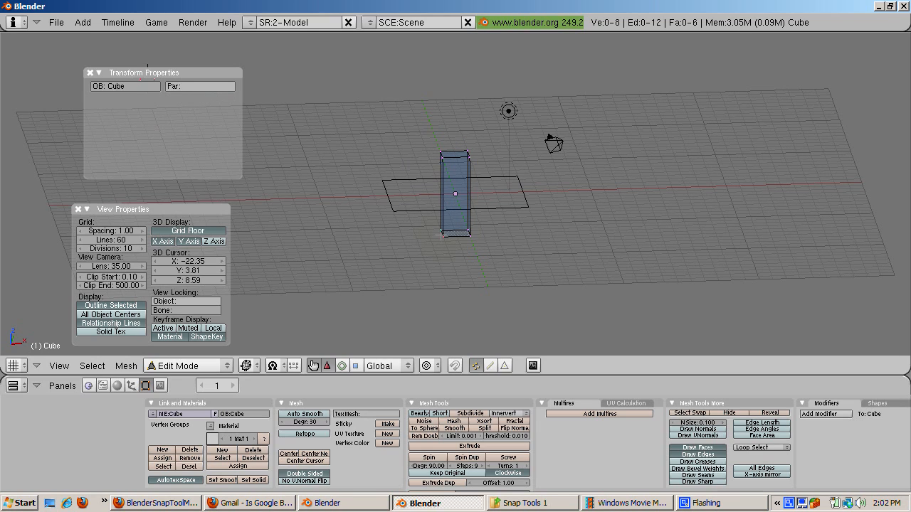
right_click(442, 234)
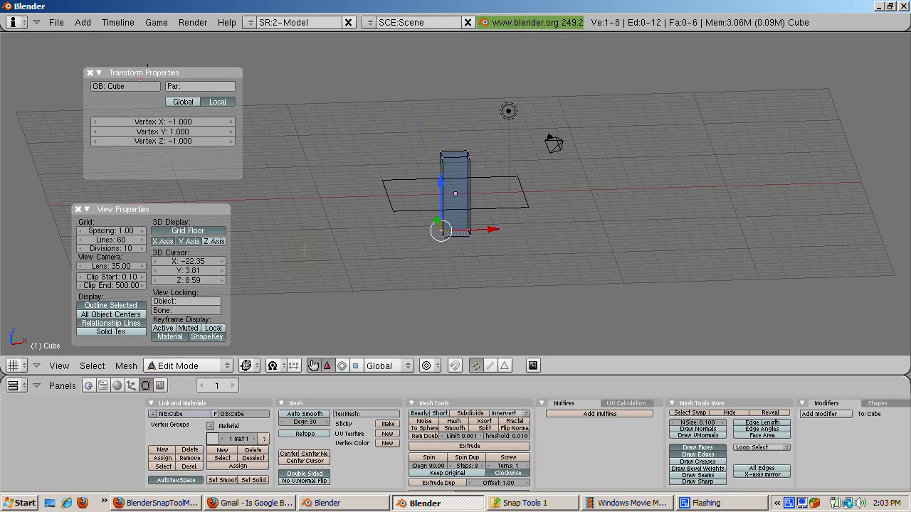
key(shift+s)
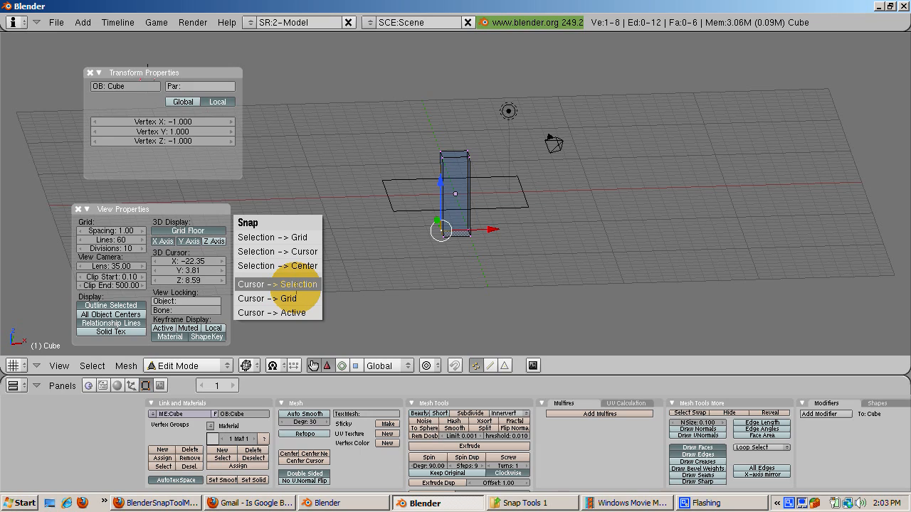
click(289, 284)
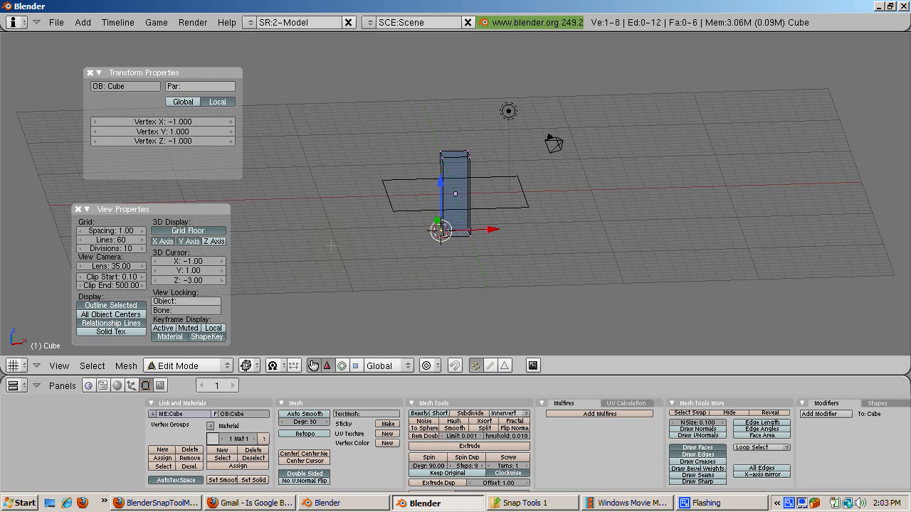
Compare the selected vertex's coordinates in global and local space with the 3D cursor's coordinates
mouse_move(335, 242)
middle_down()
mouse_move(320, 235)
mouse_move(347, 239)
middle_up()
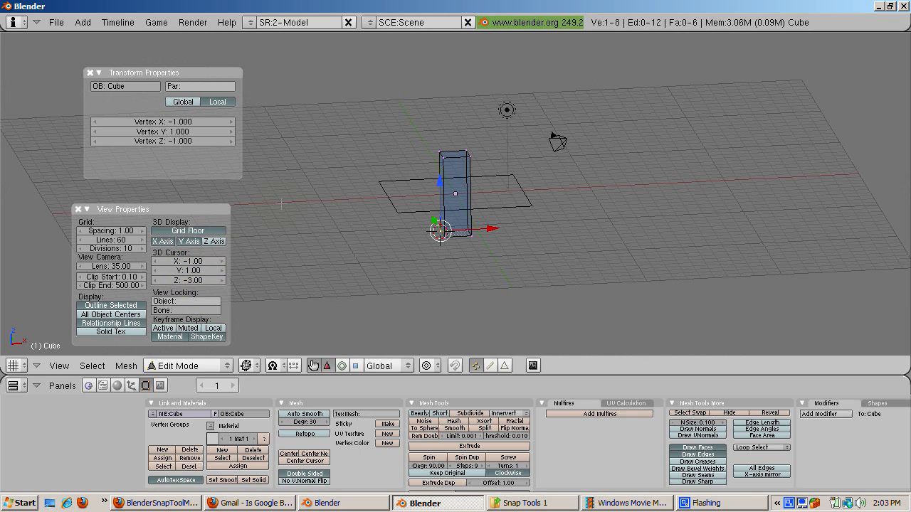
click(190, 122)
click(217, 101)
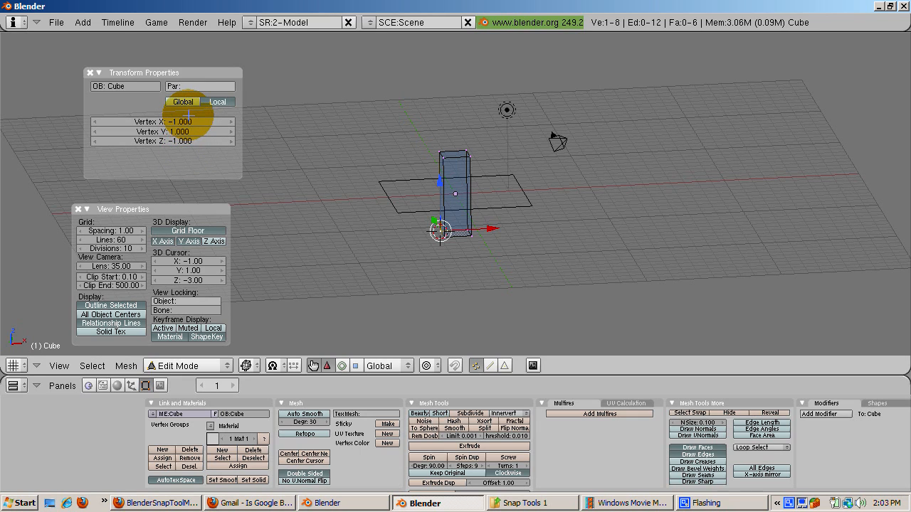
click(183, 101)
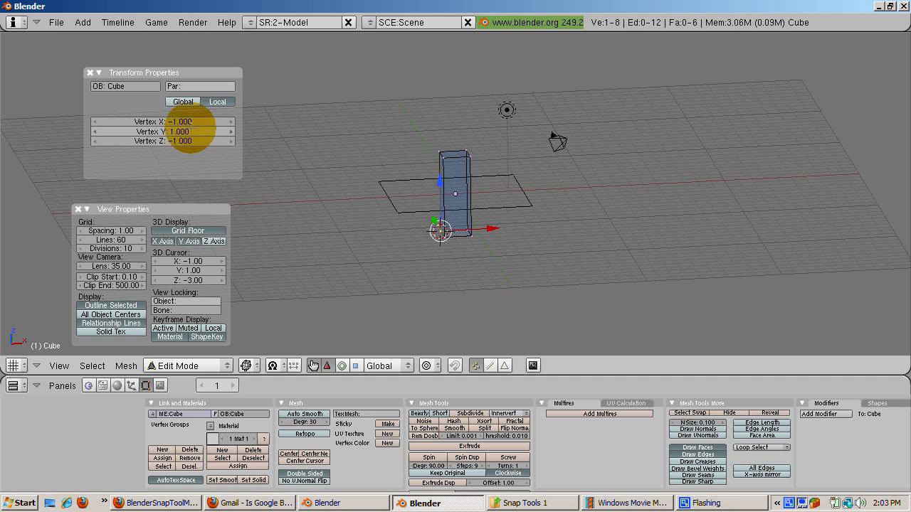
click(183, 101)
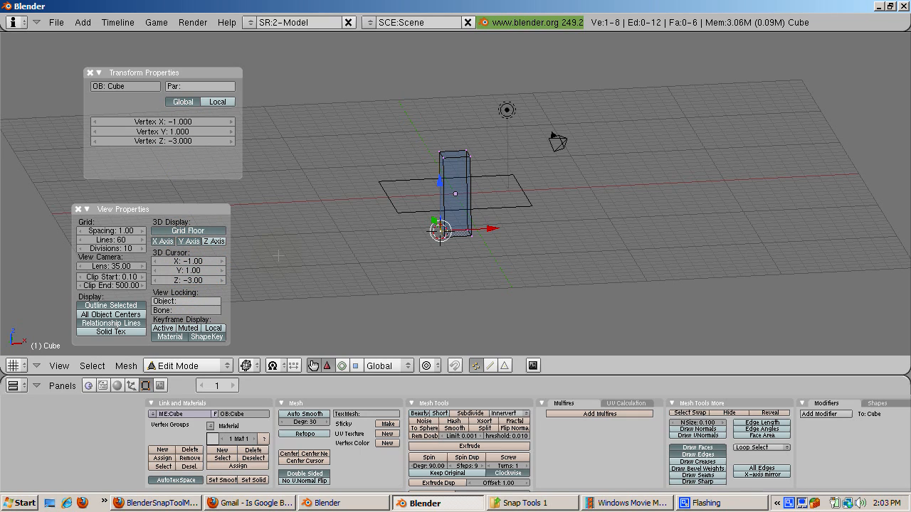
click(215, 102)
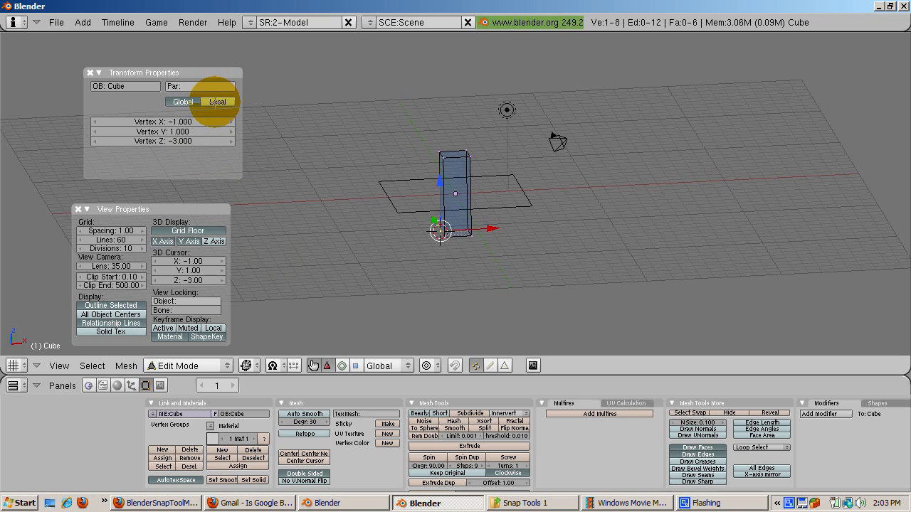
Switch the vertex coordinates to global space and move the cube's center to the 3D cursor in Object Mode
click(178, 102)
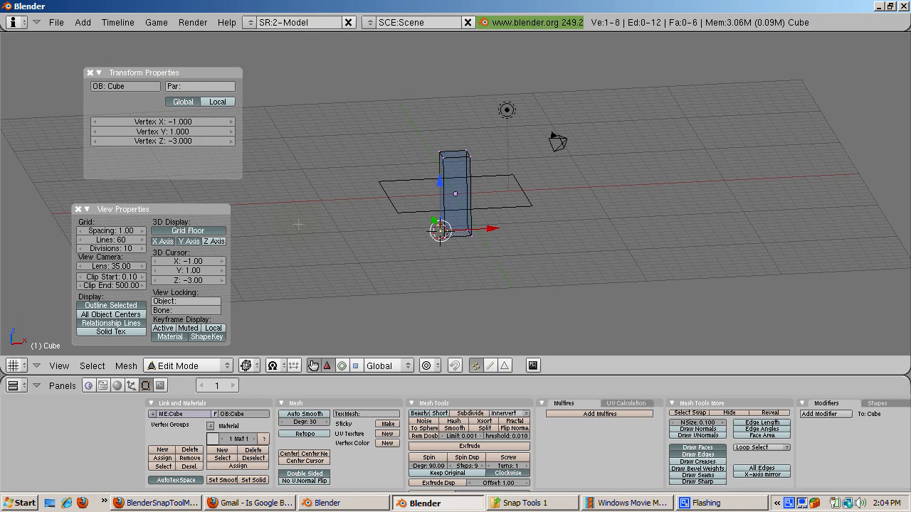
key(Tab)
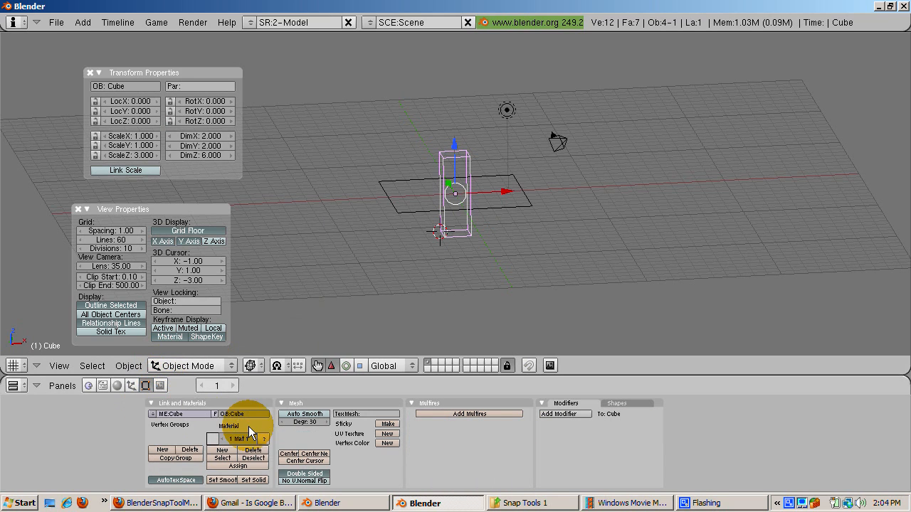
click(306, 459)
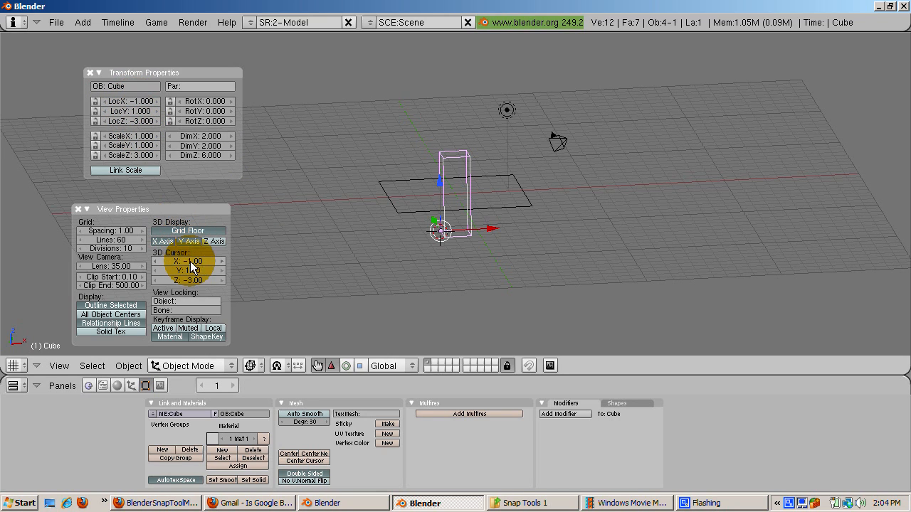
Select the plane and snap the 3D cursor to its center
right_click(399, 214)
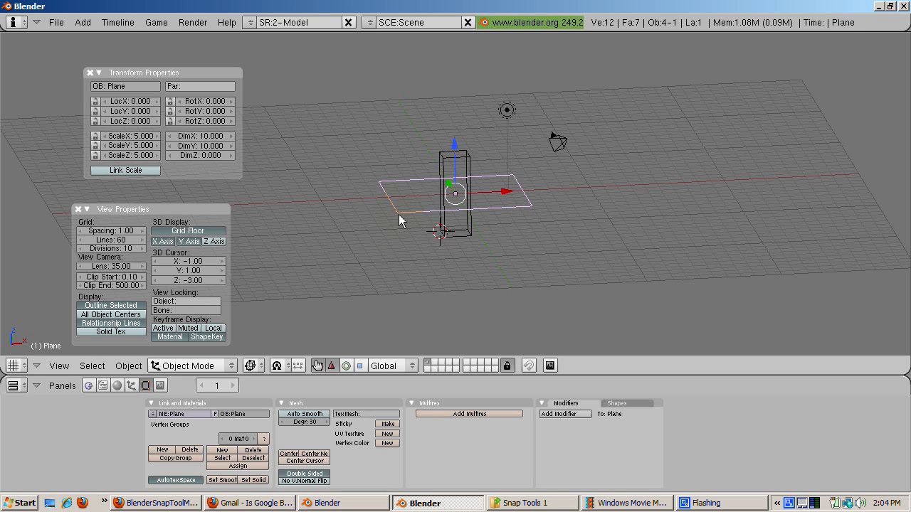
key(shift+s)
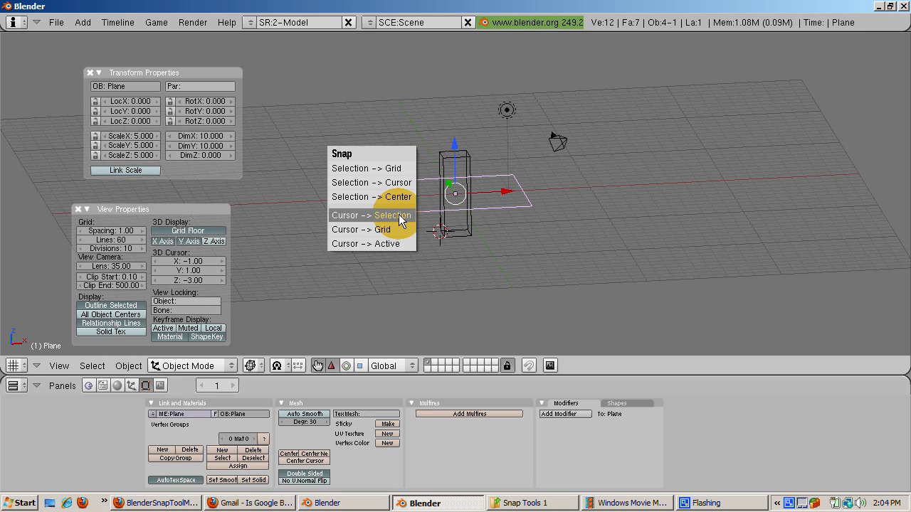
click(399, 215)
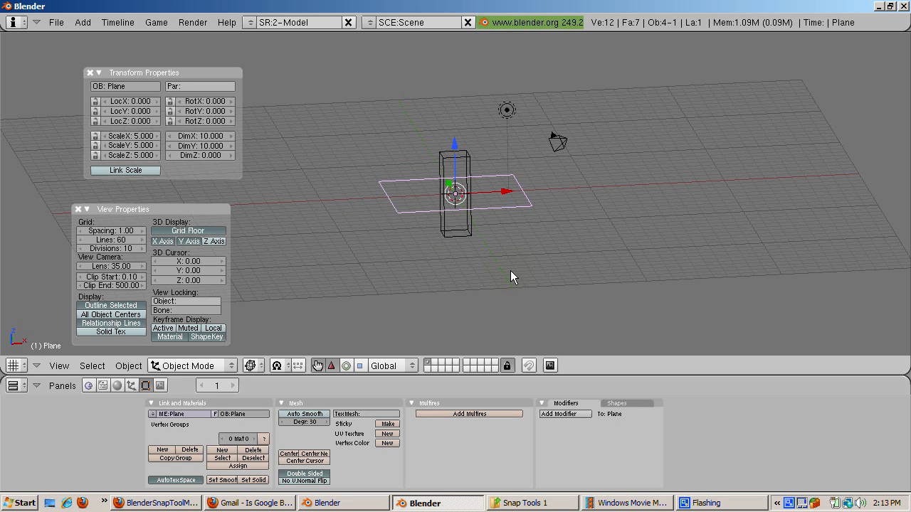
Snap the 3D cursor to the plane's back corner vertex on the negative X side in Edit Mode, and return to Object Mode
key(Tab)
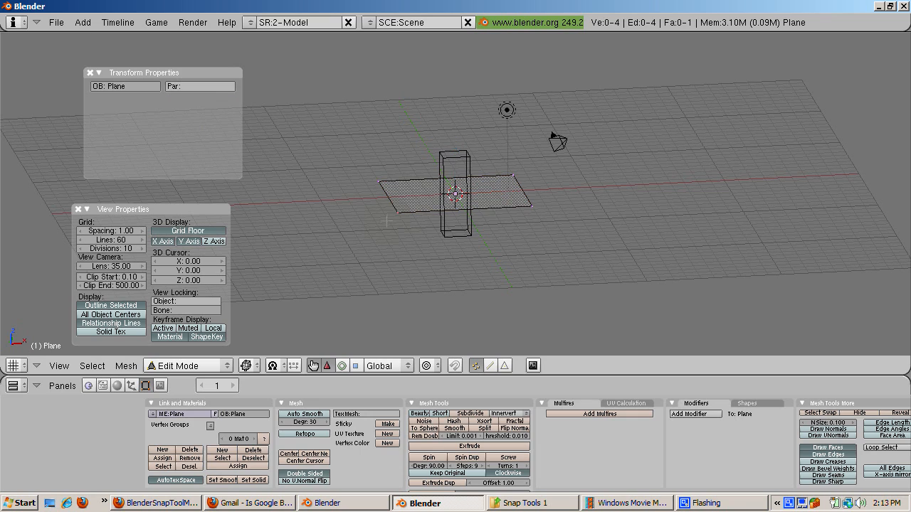
right_click(376, 182)
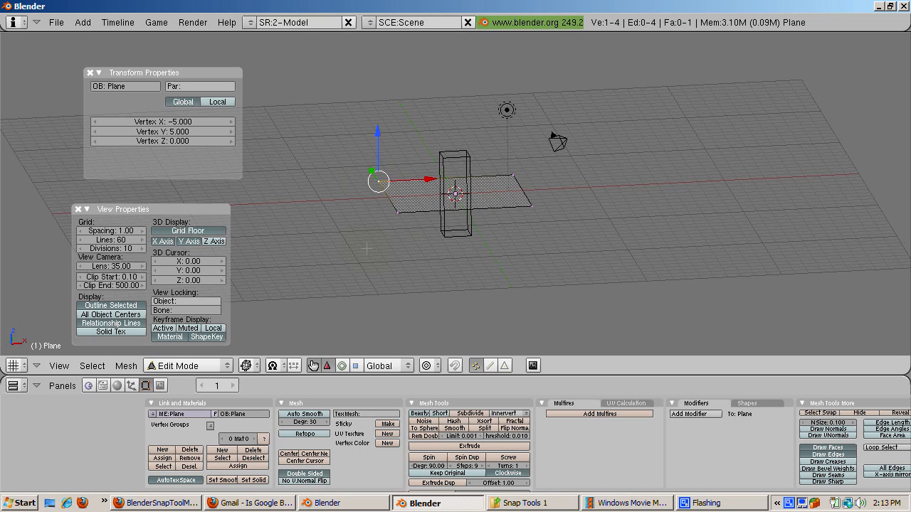
key(shift+s)
key(4)
key(Tab)
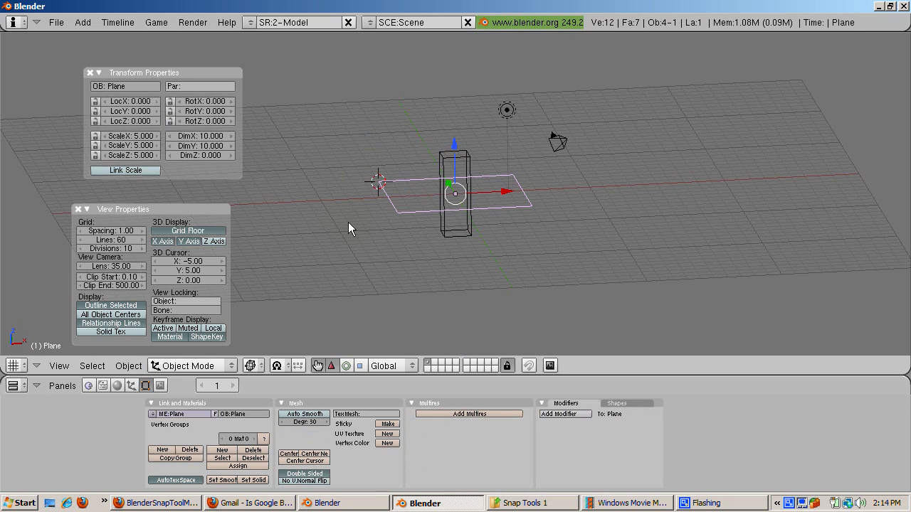
Snap the cube to the 3D cursor and duplicate it, placing the copy about 5.8 units away in positive X
right_click(464, 204)
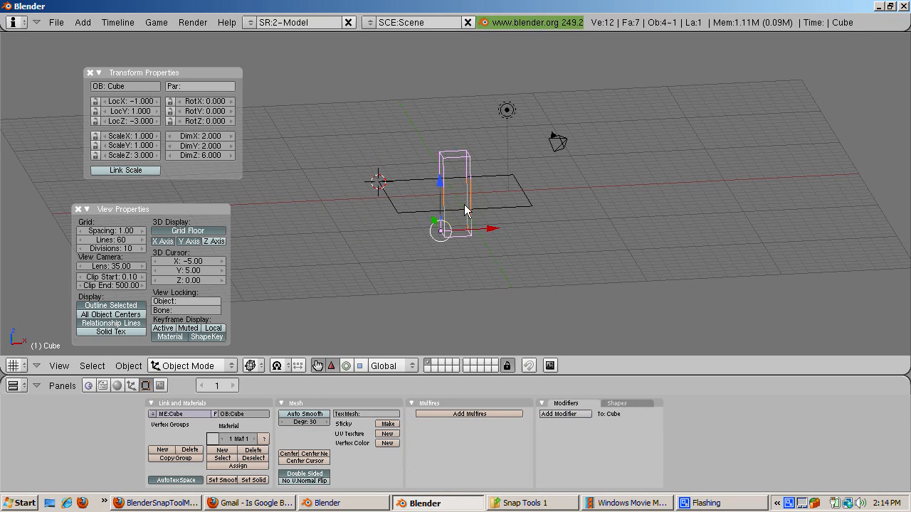
key(shift+s)
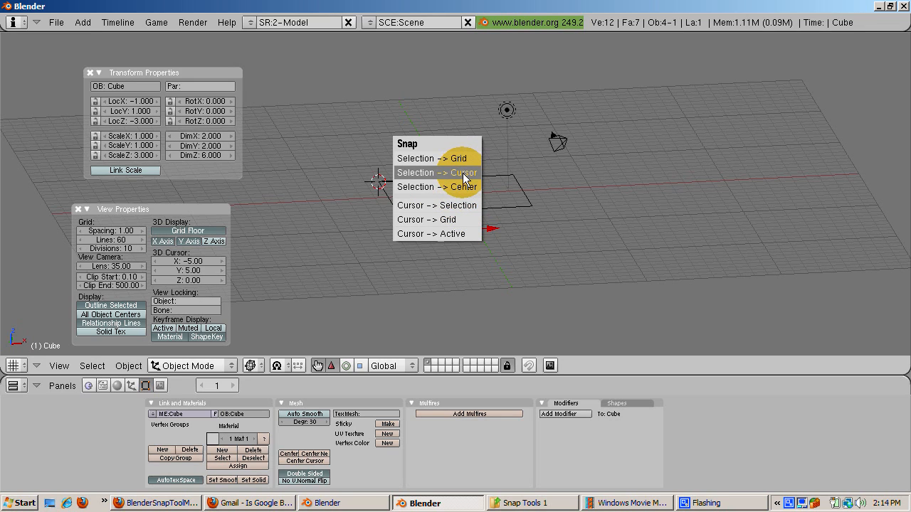
click(464, 175)
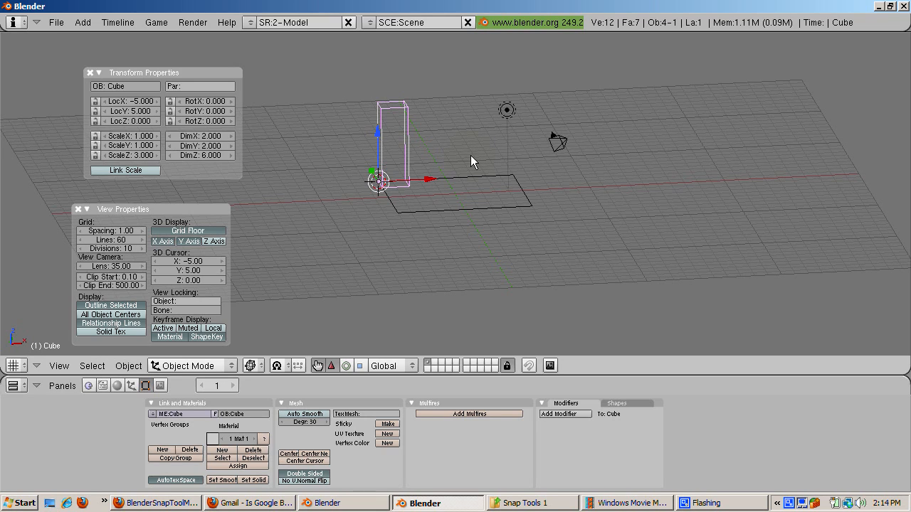
key(shift+d)
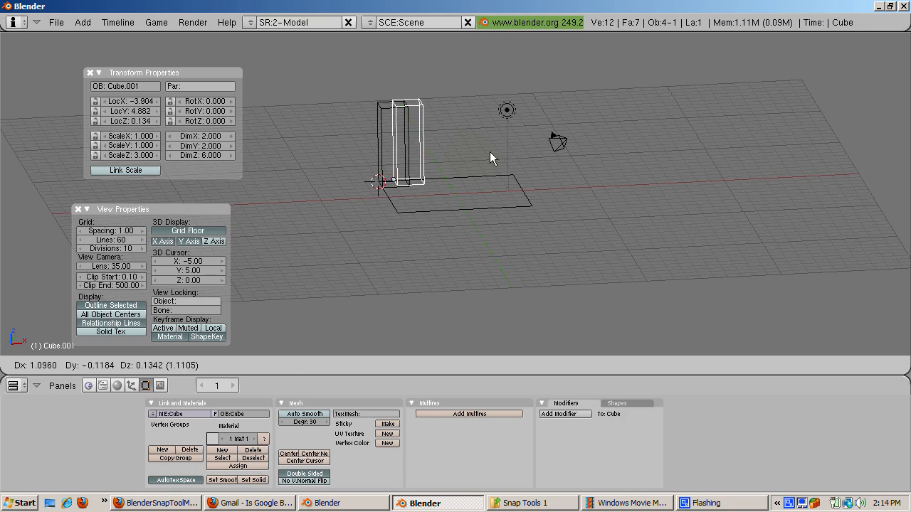
click(549, 153)
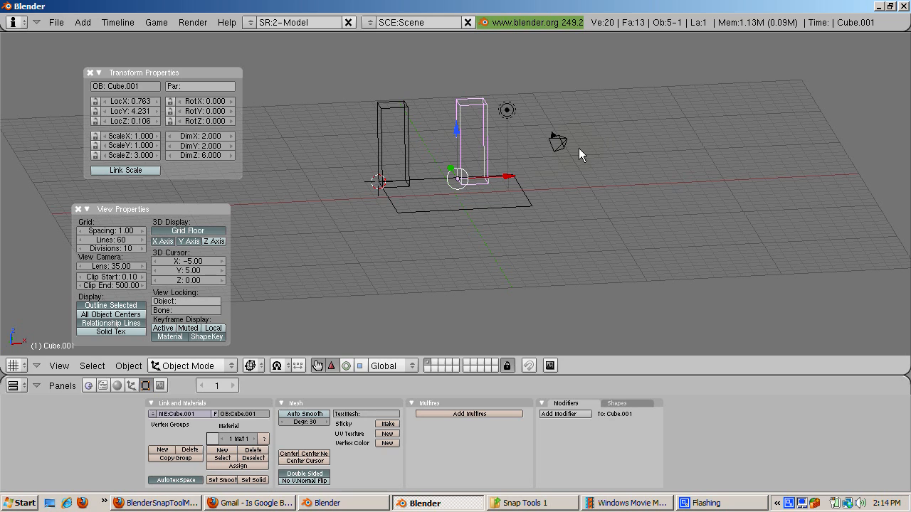
Snap the 3D cursor to the copy's lower back corner vertex on the positive X side and move its object center there
key(Tab)
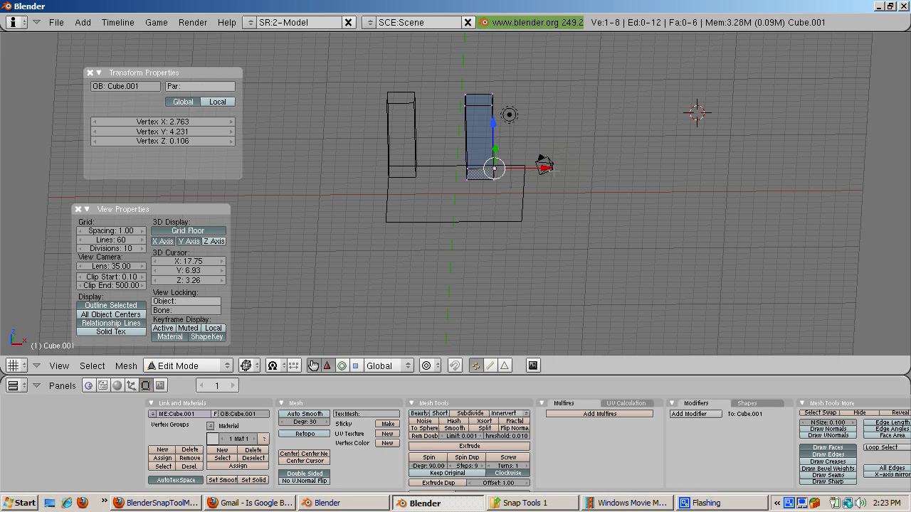
key(shift+s)
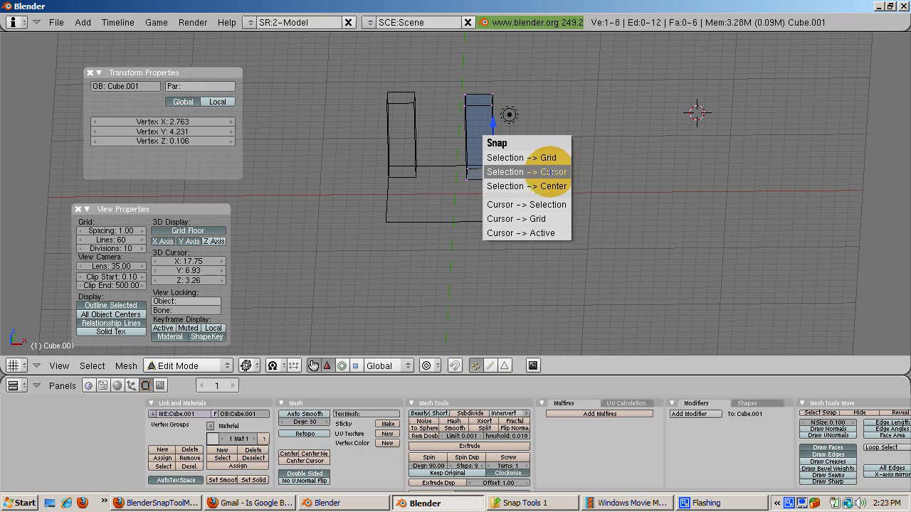
click(543, 204)
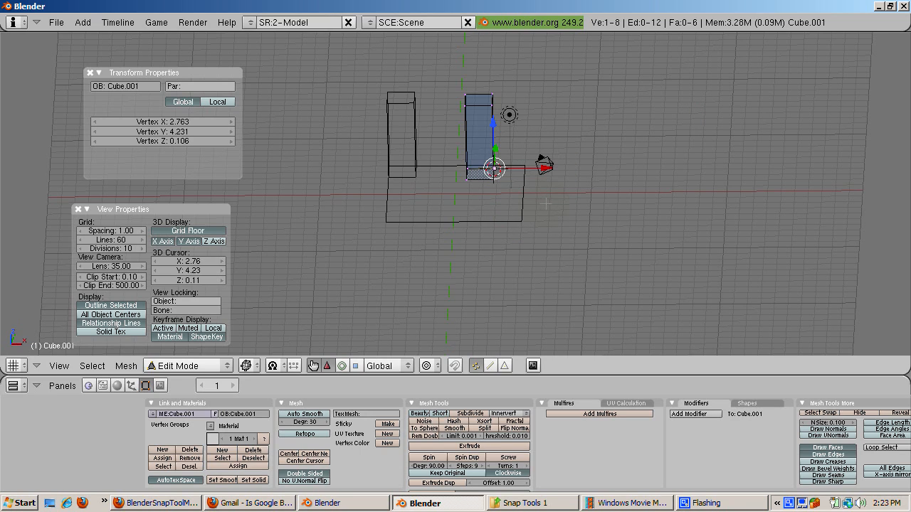
key(Tab)
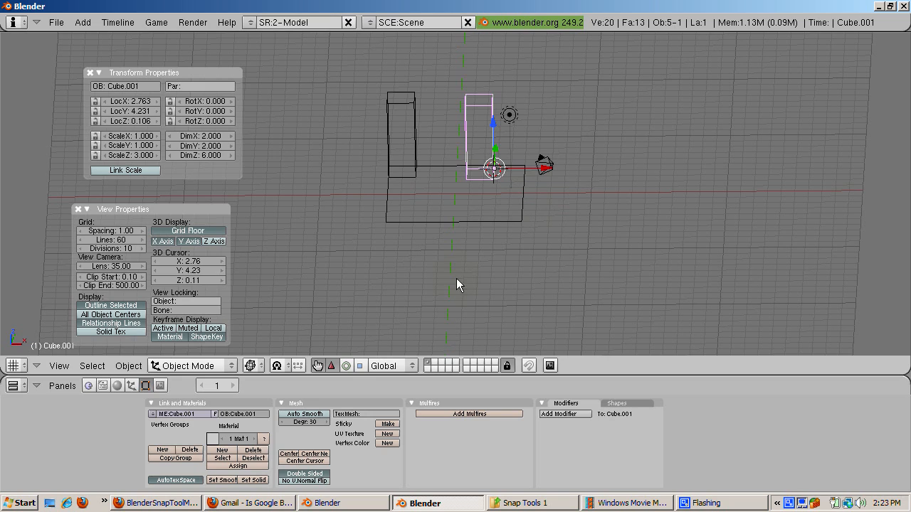
click(302, 461)
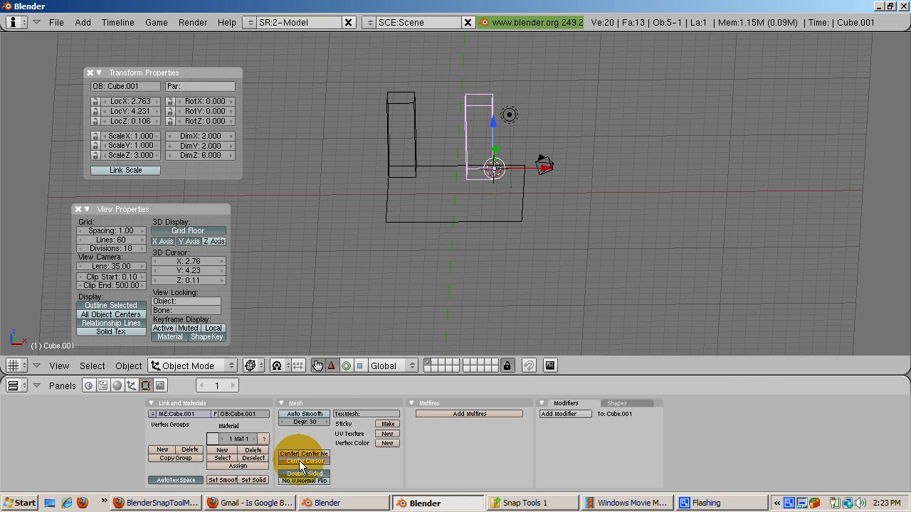
Snap the 3D cursor to the plane's back corner vertex on the positive X side in Edit Mode, and return to Object Mode
right_click(524, 171)
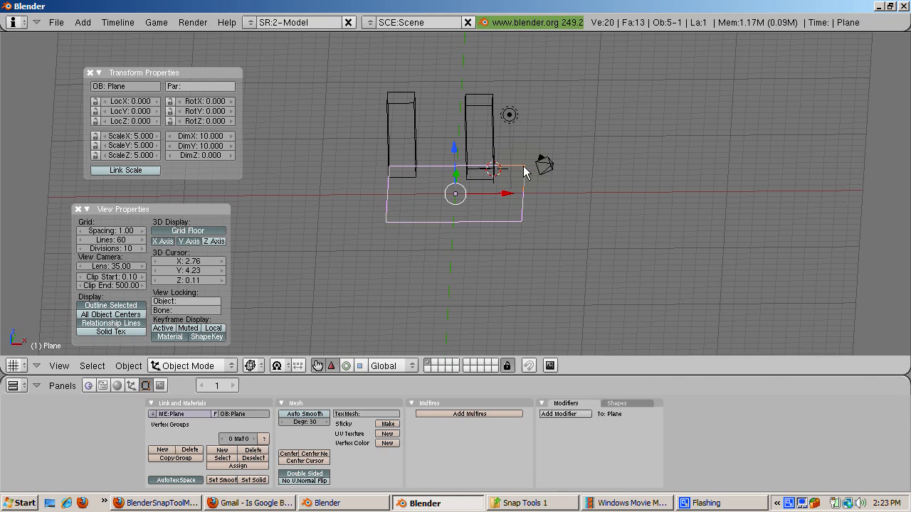
key(Tab)
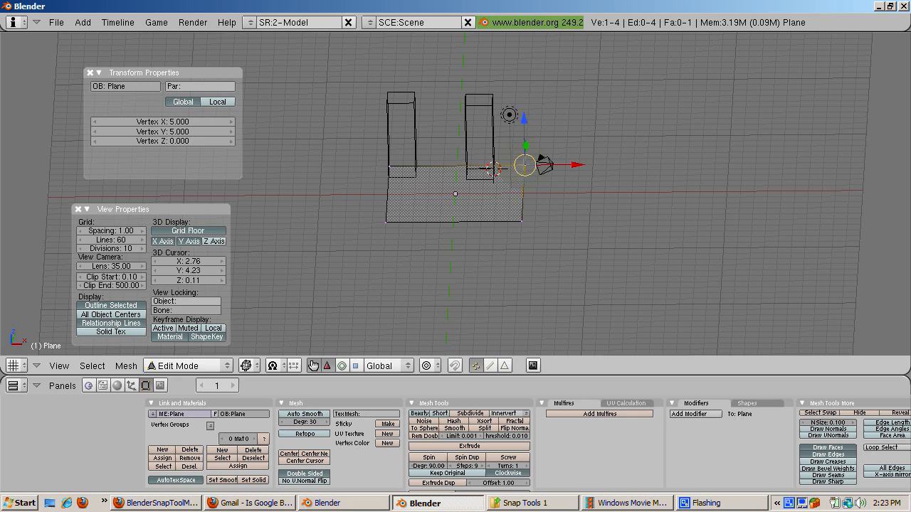
key(shift+s)
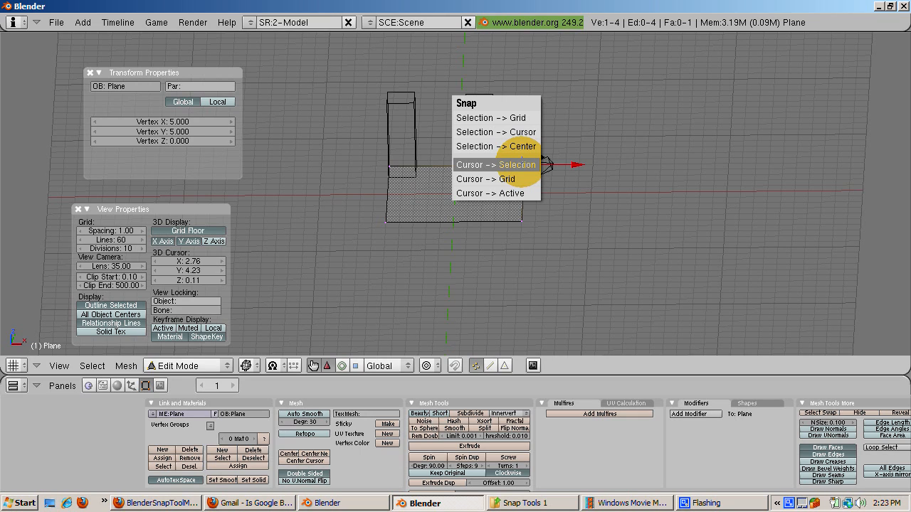
click(520, 162)
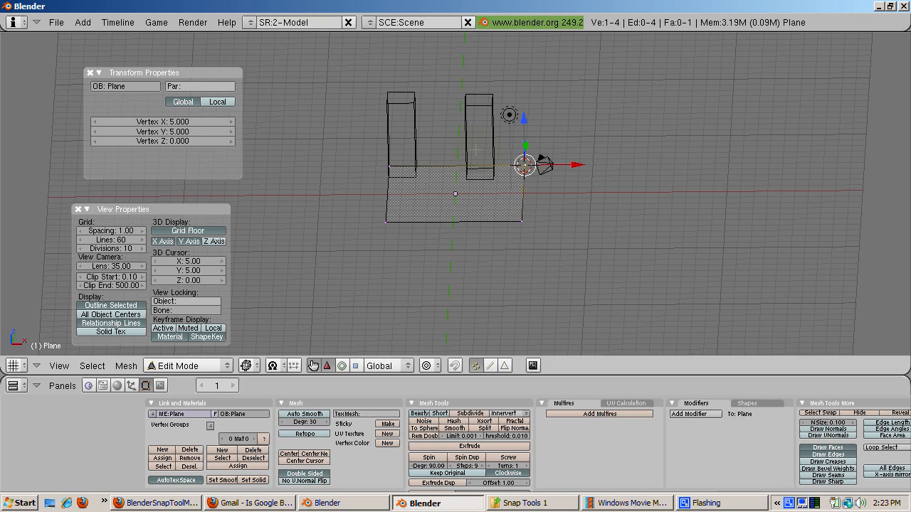
key(Tab)
Snap the duplicated cube to the 3D cursor at the plane's corner
right_click(489, 135)
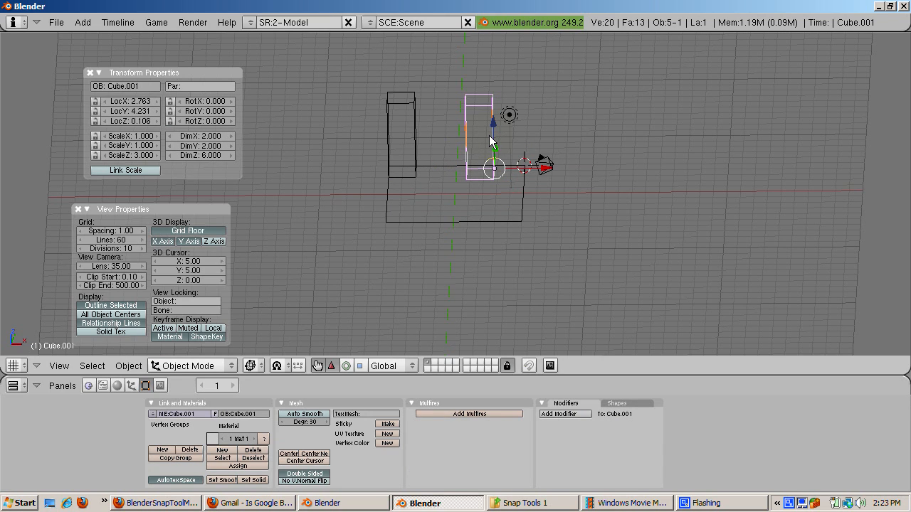
key(shift+s)
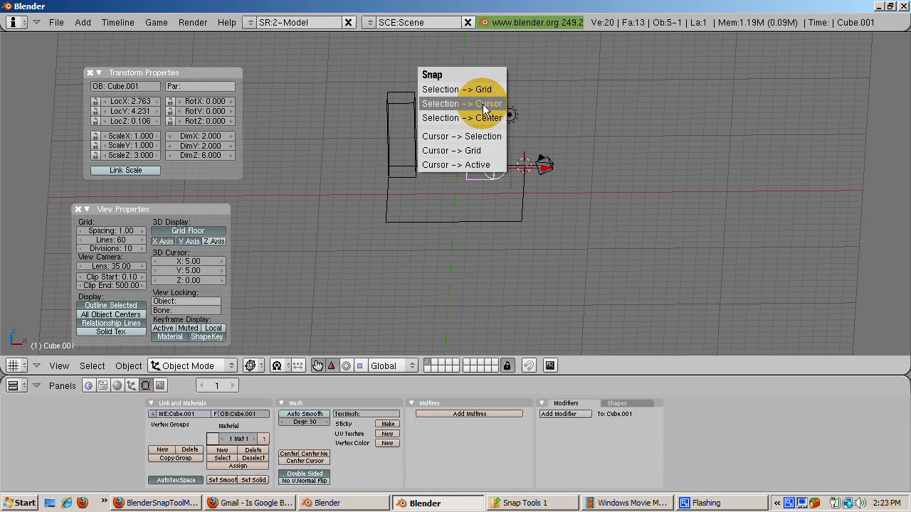
click(484, 105)
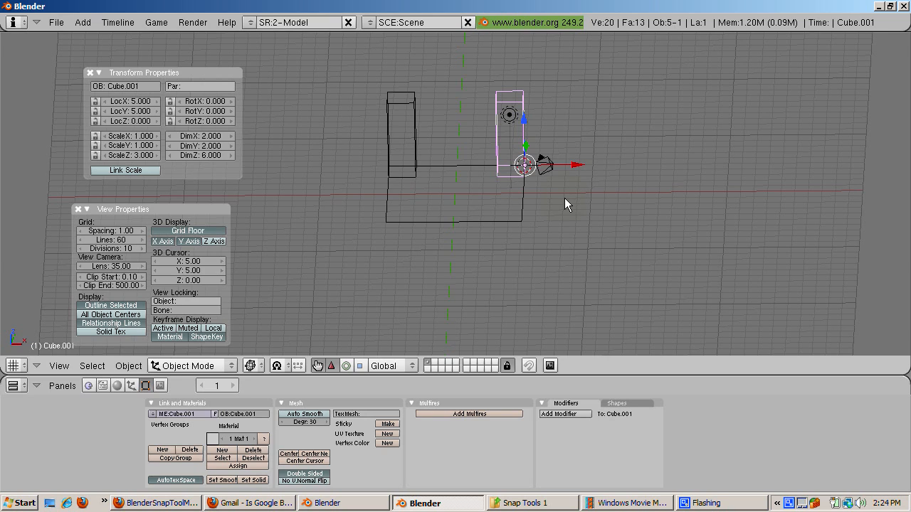
Duplicate the second cube in front view about 6.2 units along positive X and rotate the new copy 90 degrees
key(KP_1)
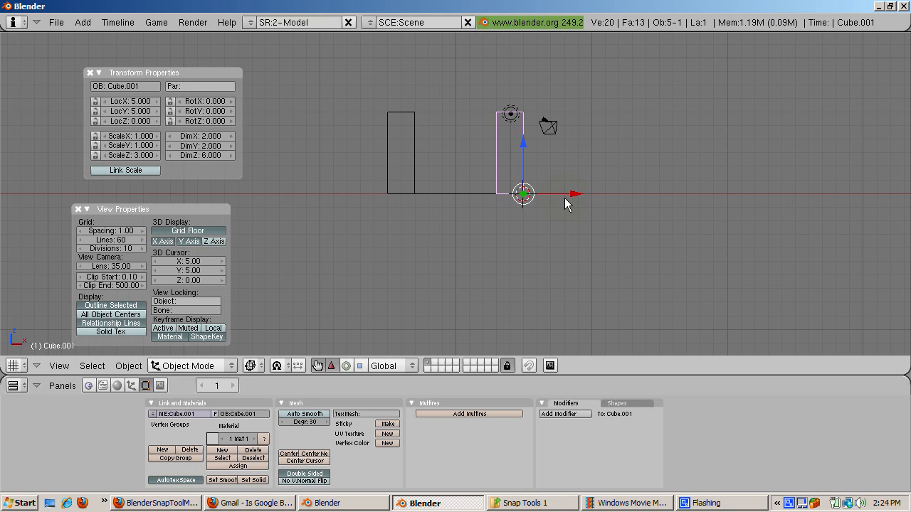
key(shift+d)
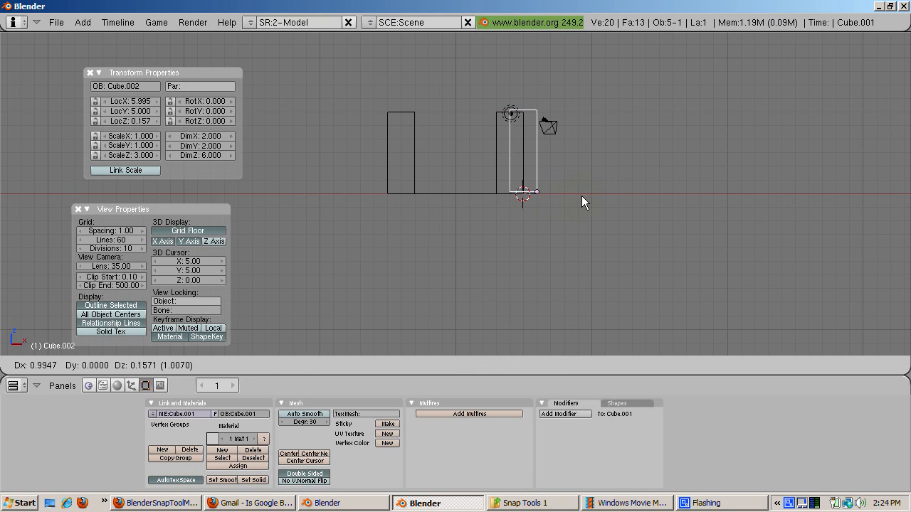
click(649, 197)
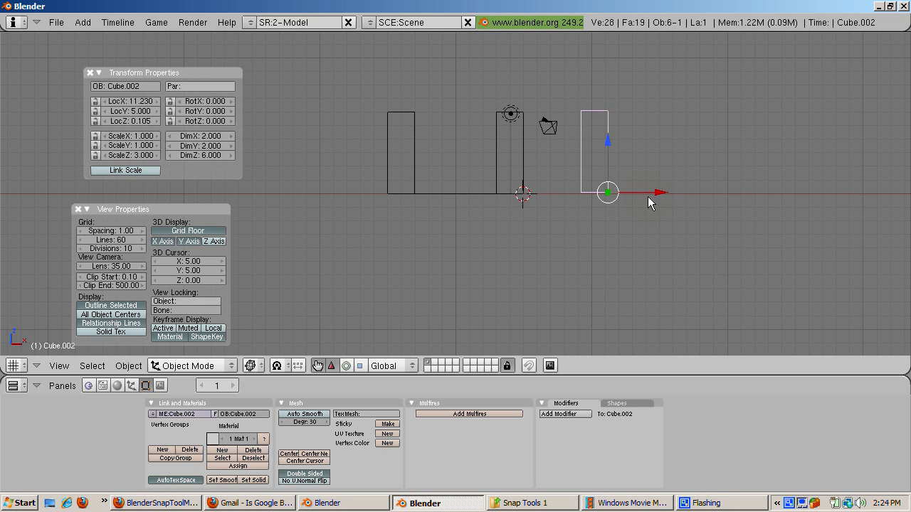
text(r90)
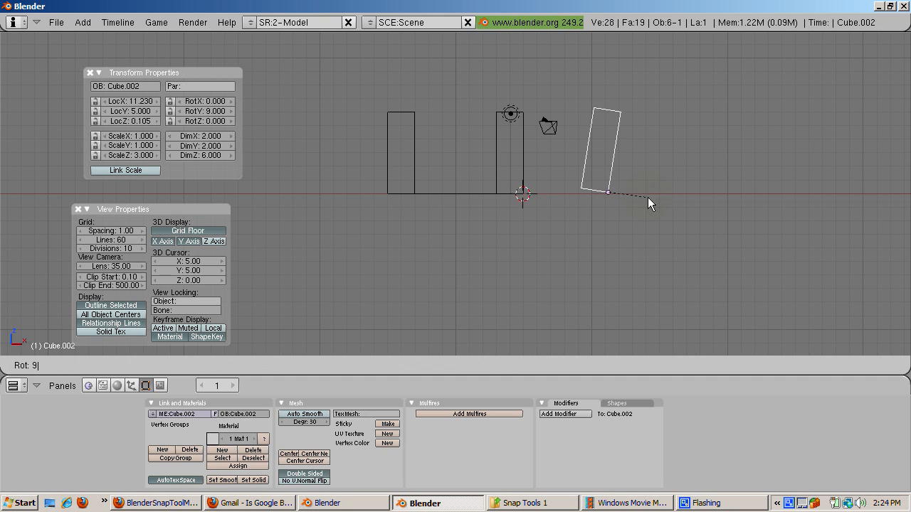
key(Return)
Place the 3D cursor in empty space at about X -1.67, Y 5.57, Z -7.73 and move the rotated copy's center to it
middle_drag(647, 197, 682, 240)
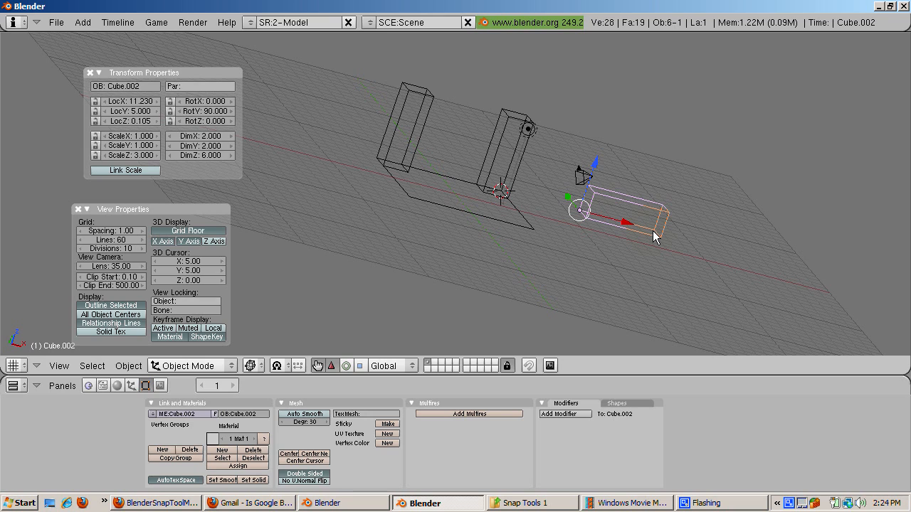
key(Tab)
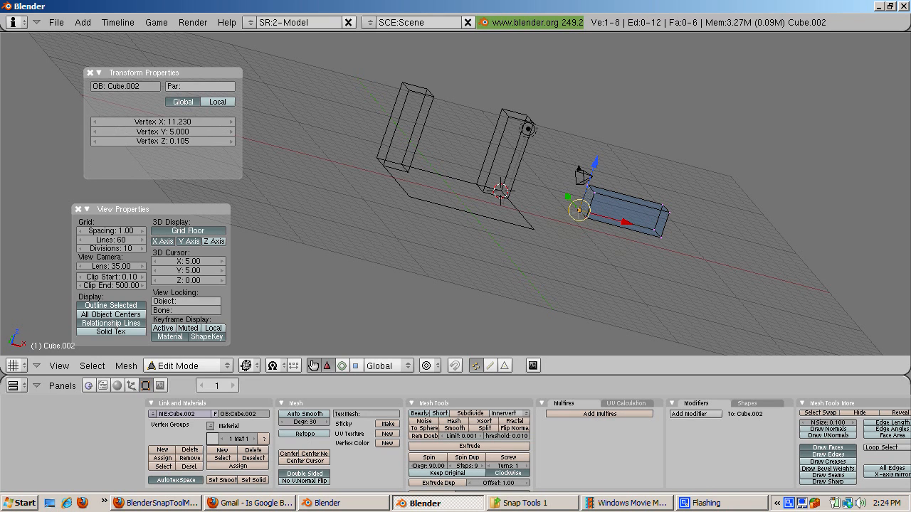
click(382, 264)
key(Tab)
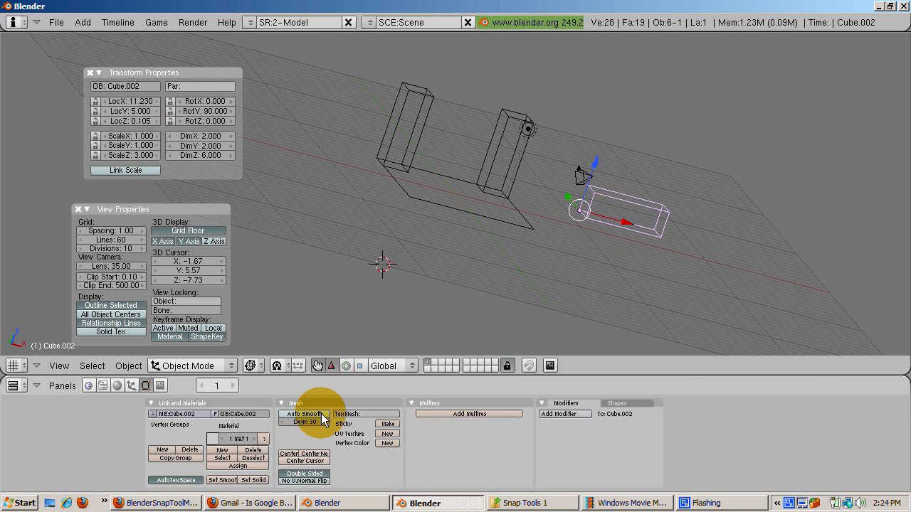
click(301, 460)
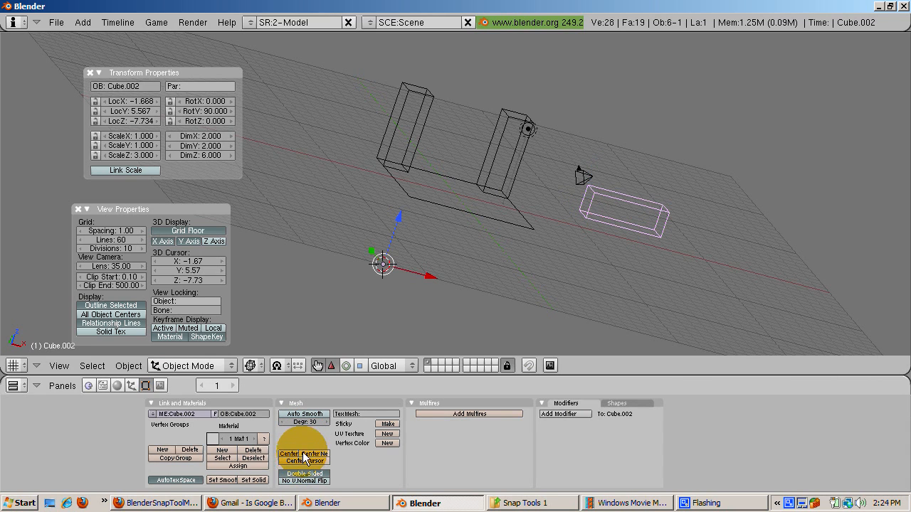
Snap the 3D cursor to the first cube's top corner vertex at X -5, Y 5, Z 6, and snap the rotated copy to it
right_click(405, 87)
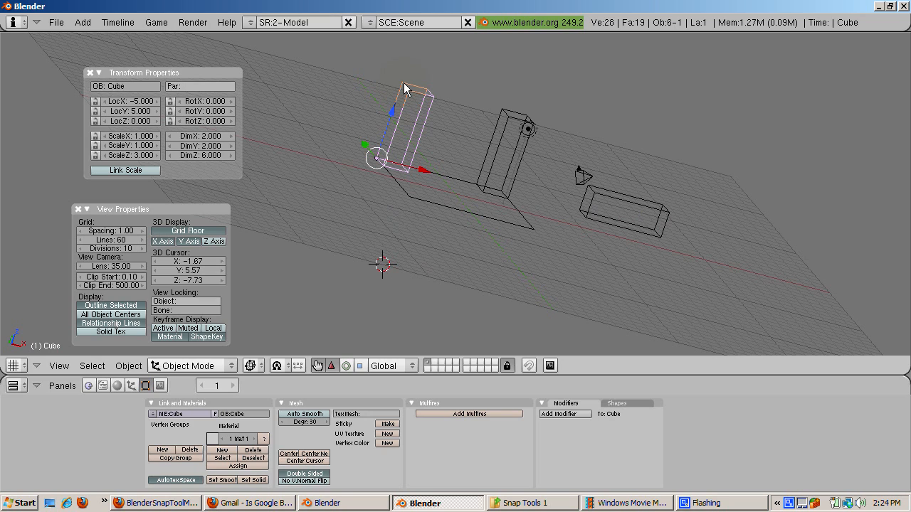
key(Tab)
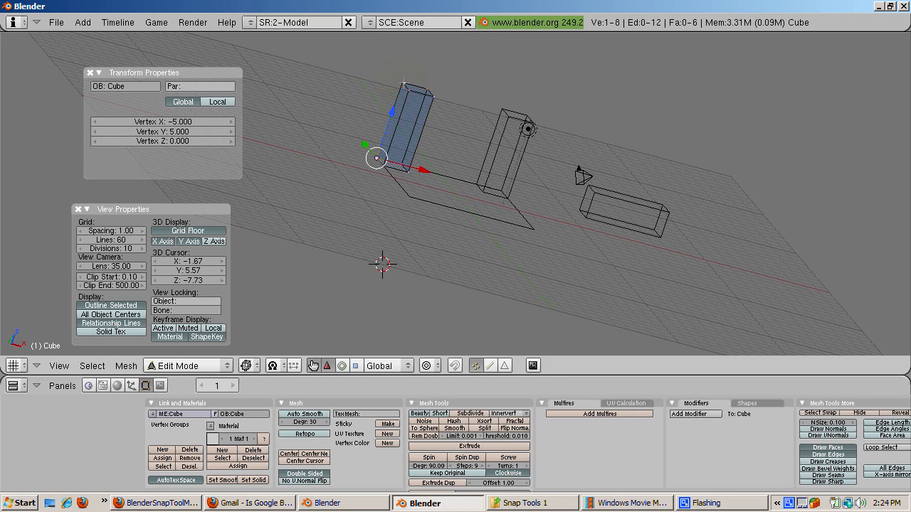
right_click(404, 84)
key(shift+s)
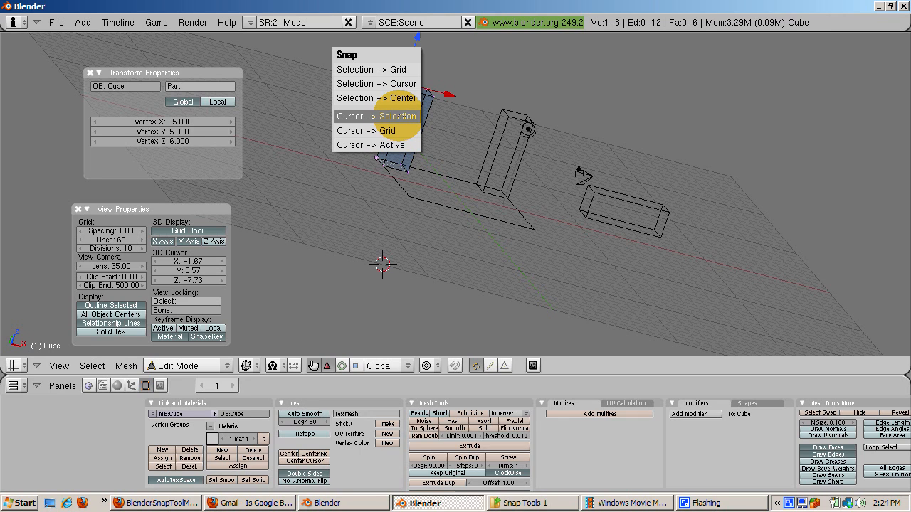
click(397, 118)
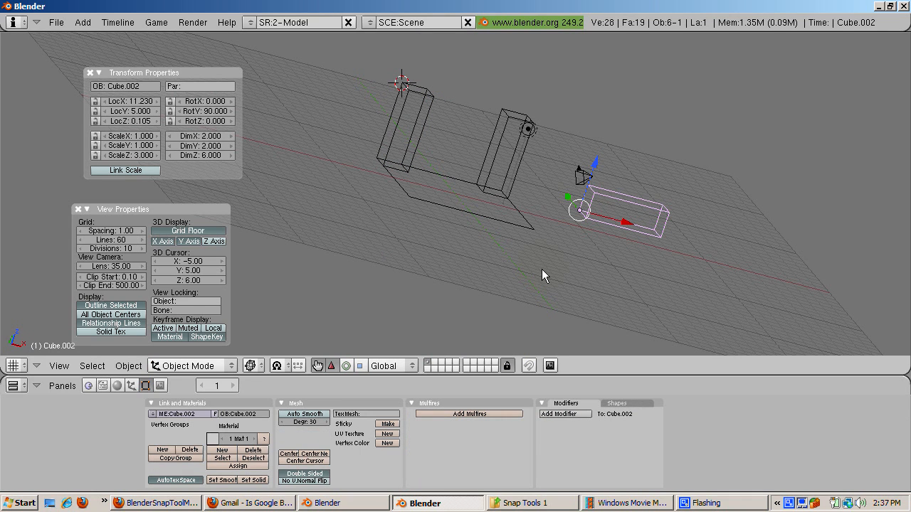
key(shift+s)
click(543, 274)
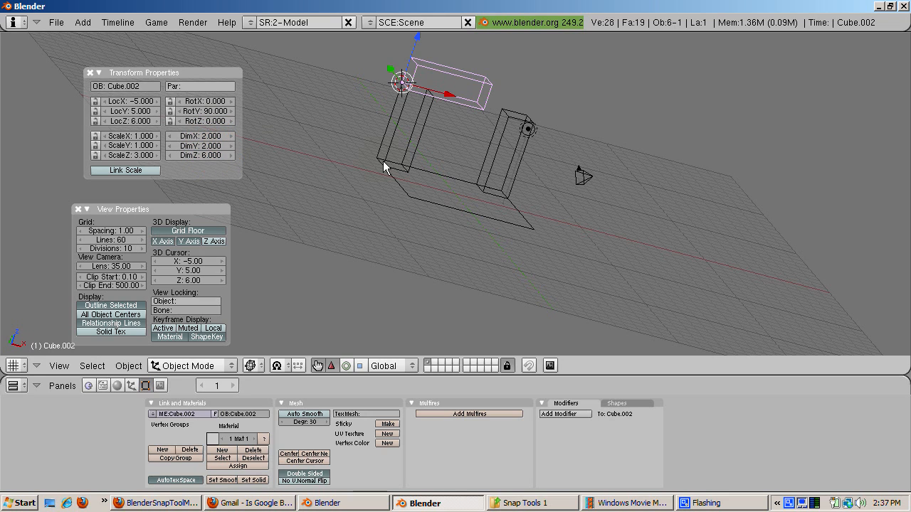
Check the plane's dimensions and set the rotated cube copy's Z dimension to 10 to match the plane's width
right_click(420, 194)
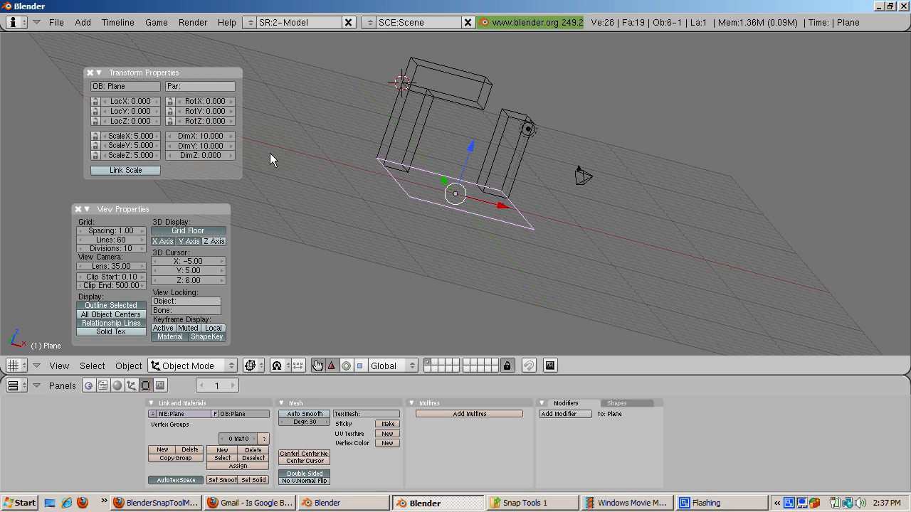
right_click(440, 97)
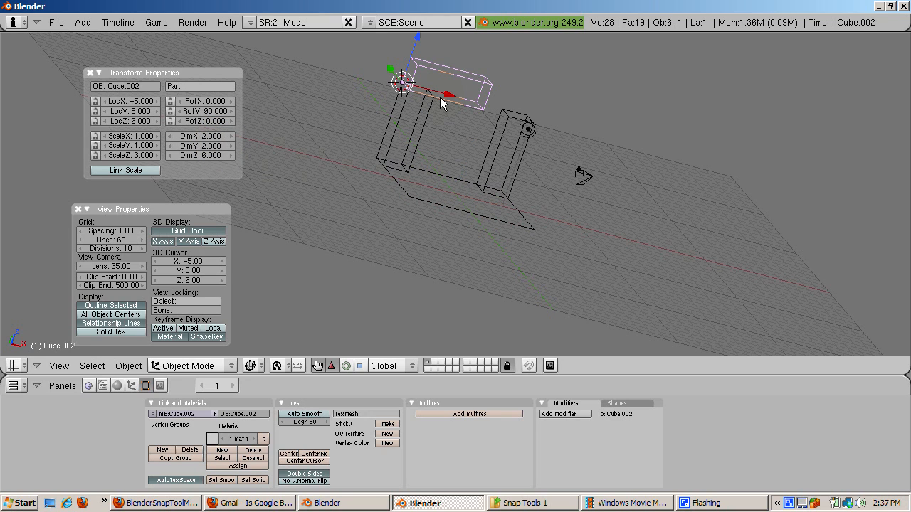
click(211, 156)
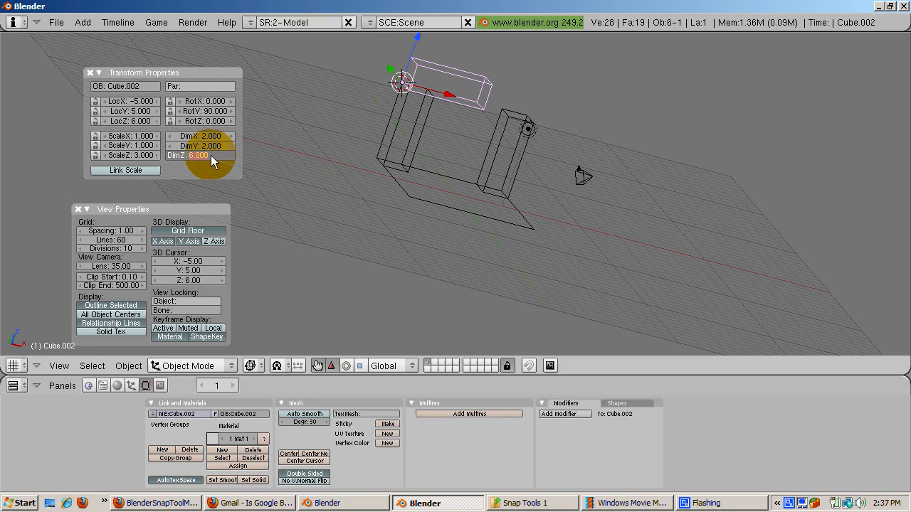
text(10)
key(Return)
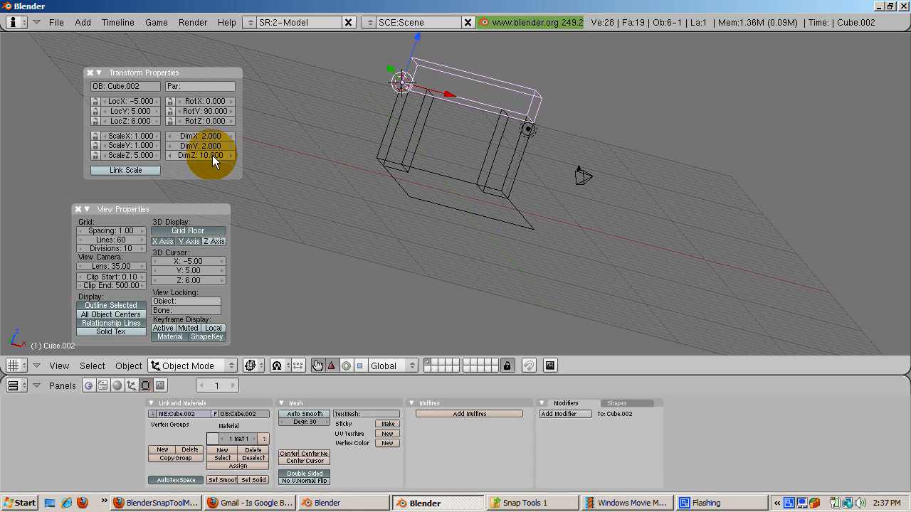
Display the model in solid shading and place the 3D cursor in empty space at about X -15.61, Y 6.15, Z -0.62
key(z)
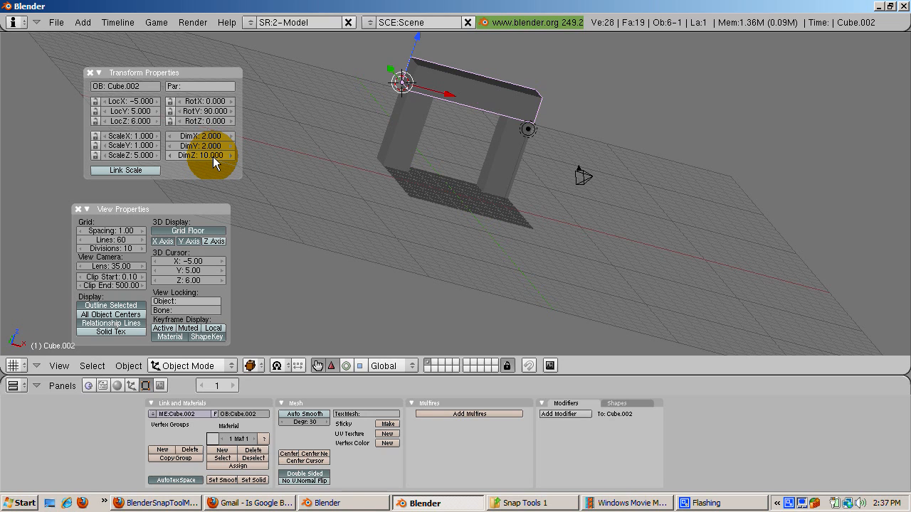
middle_drag(197, 174, 218, 198)
click(227, 198)
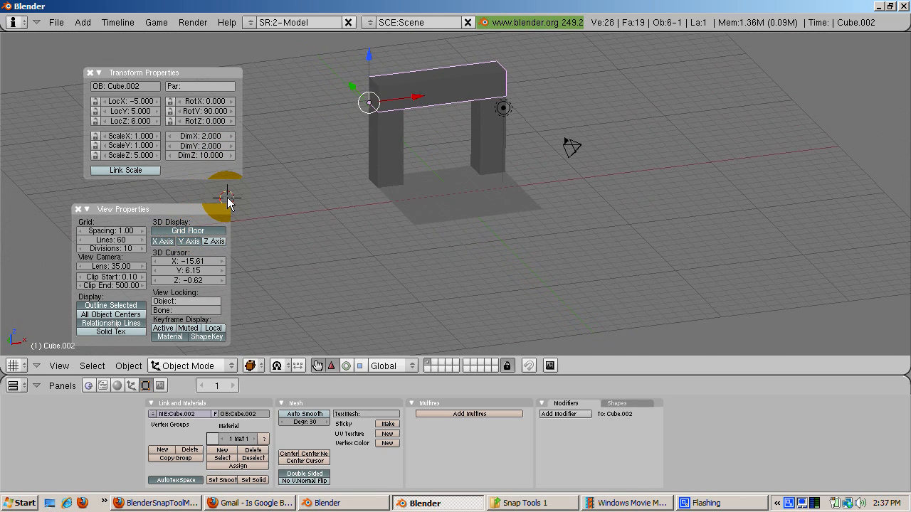
Compare the finished arch in wireframe and solid shading, and deselect all objects in solid shading
key(z)
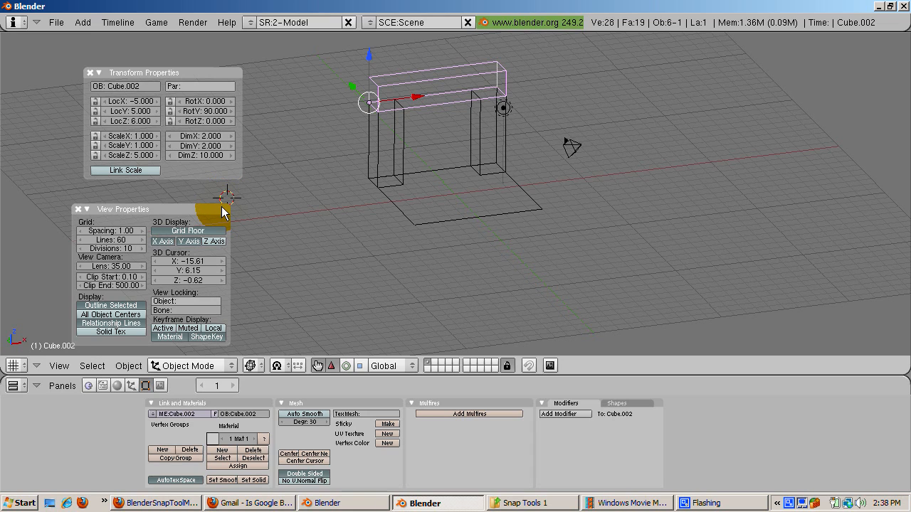
key(z)
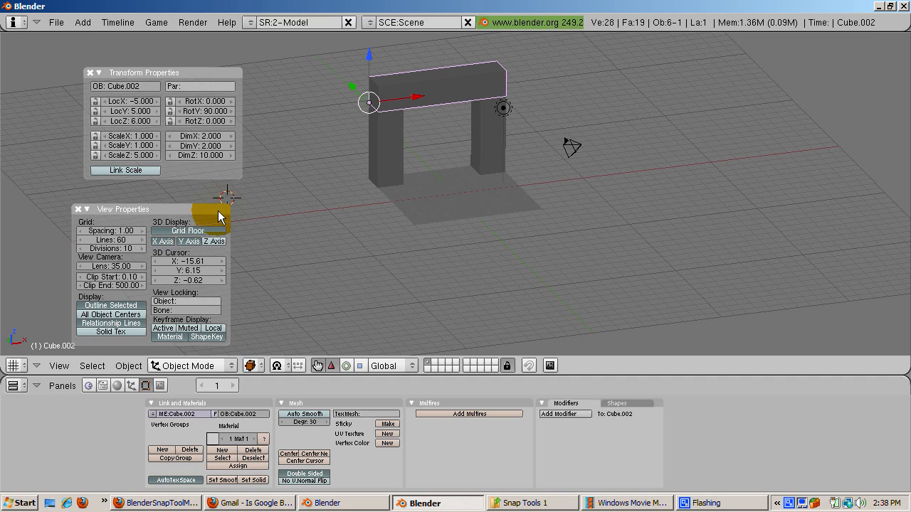
key(a)
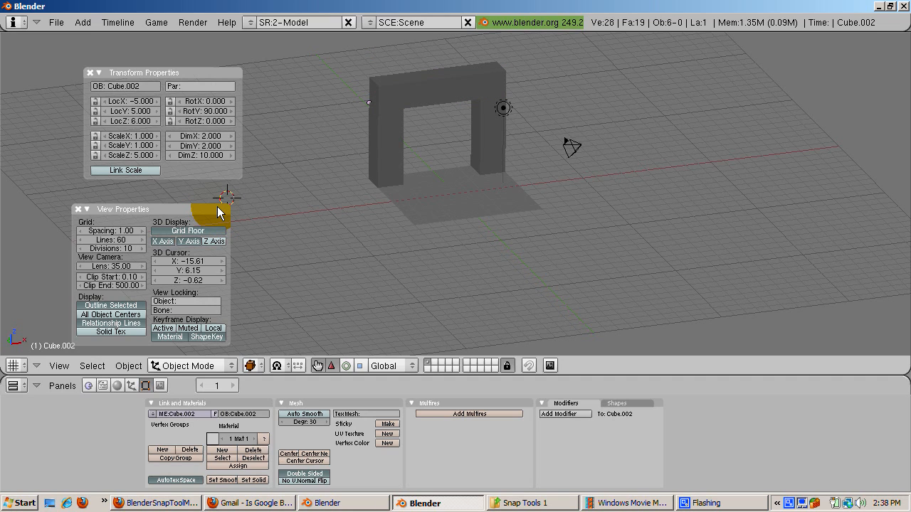